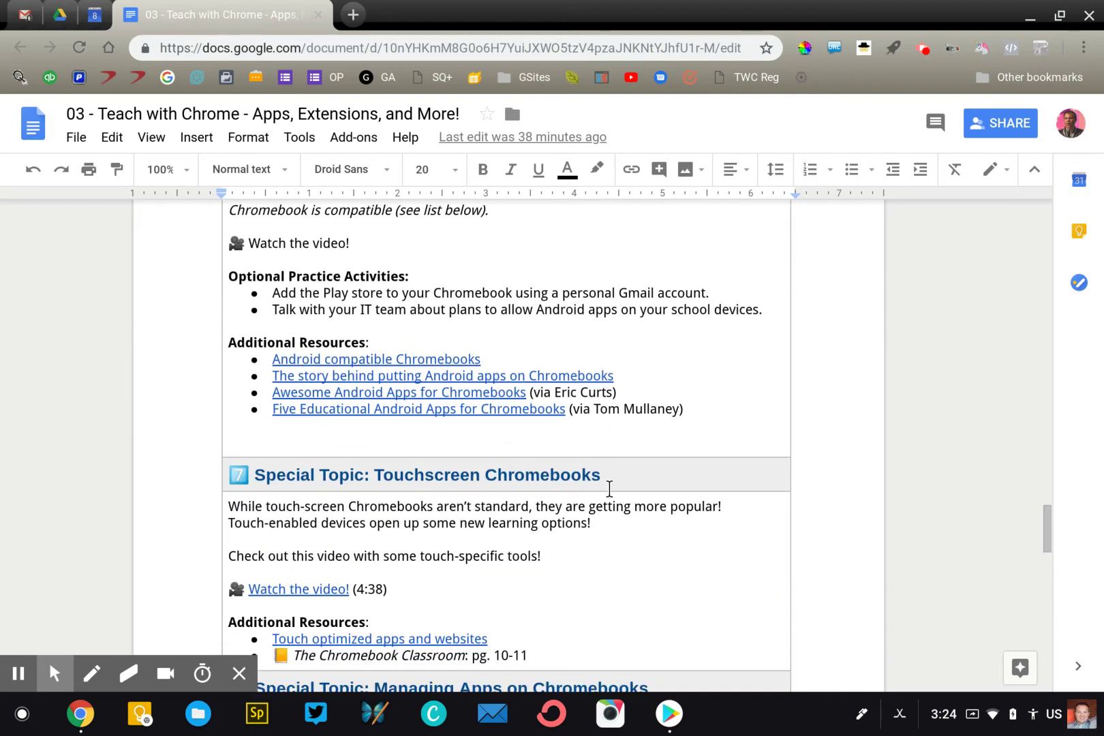
Scroll the lesson document back to the '6 Android on Chrome' heading
{"action": "scroll", "coordinate": [609, 489], "scroll_direction": "up", "scroll_amount": 6}
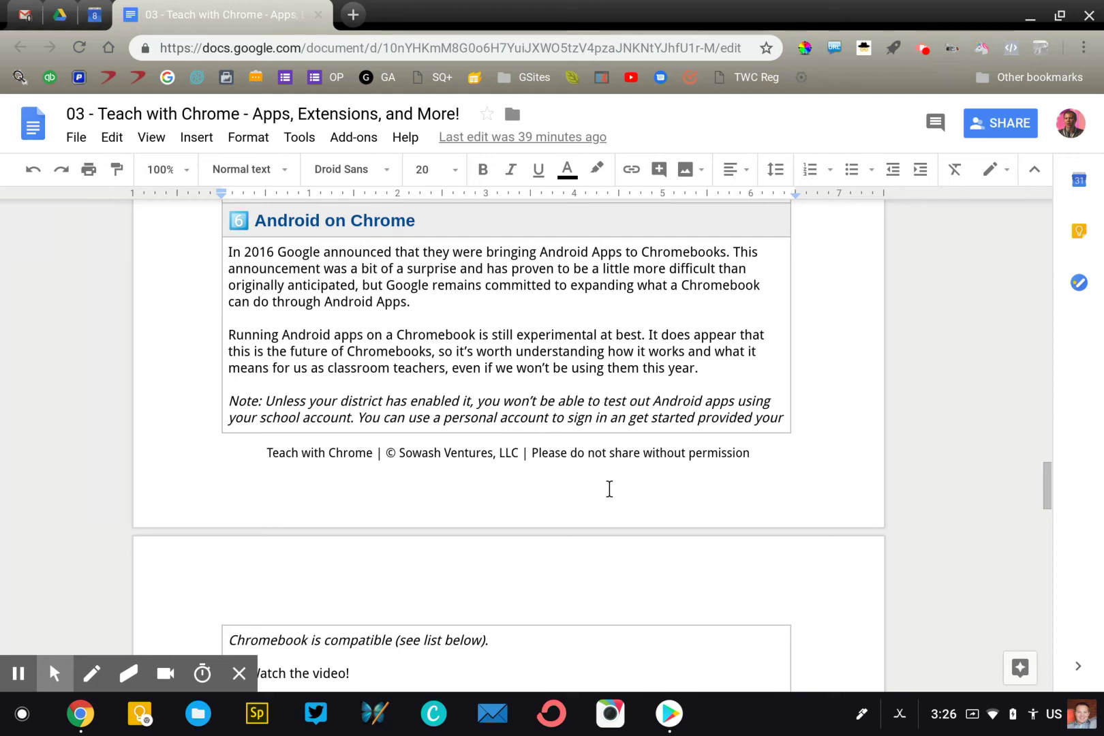
{"action": "scroll", "coordinate": [609, 488], "scroll_direction": "down", "scroll_amount": 6}
Open the 'Android compatible Chromebooks' link under Additional Resources in a new tab
{"action": "scroll", "coordinate": [609, 488], "scroll_direction": "down", "scroll_amount": 1}
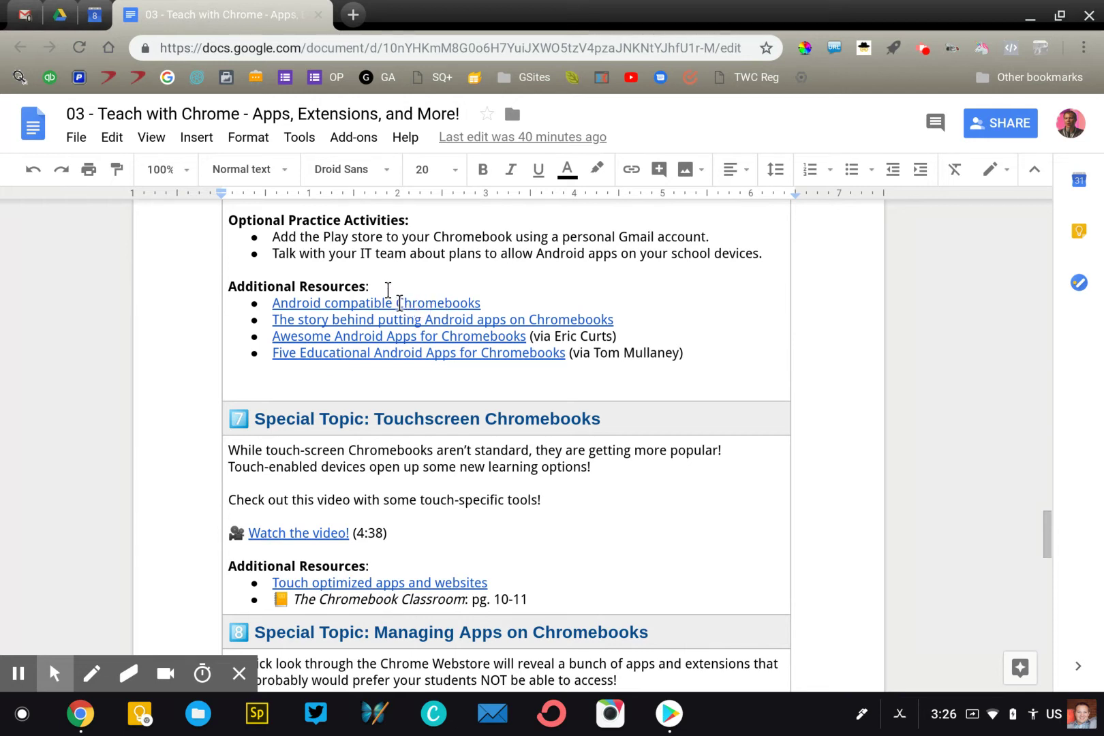
{"action": "left_click", "coordinate": [398, 303]}
{"action": "left_click", "coordinate": [368, 333]}
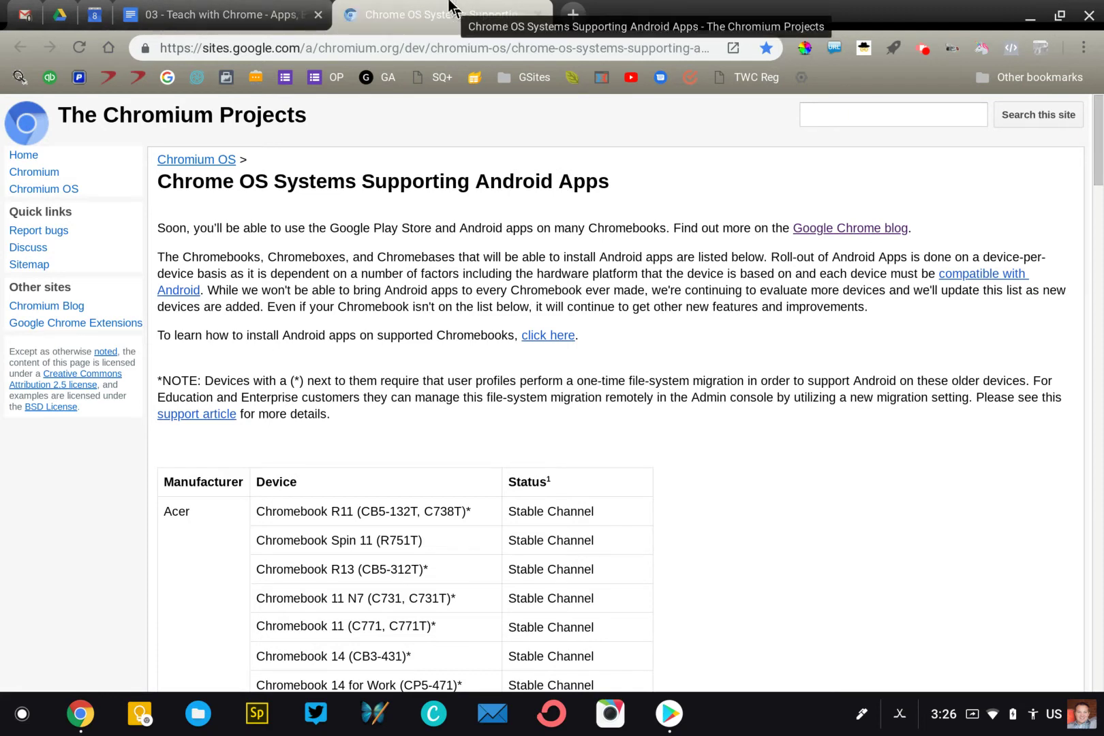
Highlight the Asus Flip C100PA's Stable Channel and Chromebox Commercial's Planned status
{"action": "scroll", "coordinate": [624, 514], "scroll_direction": "down", "scroll_amount": 10}
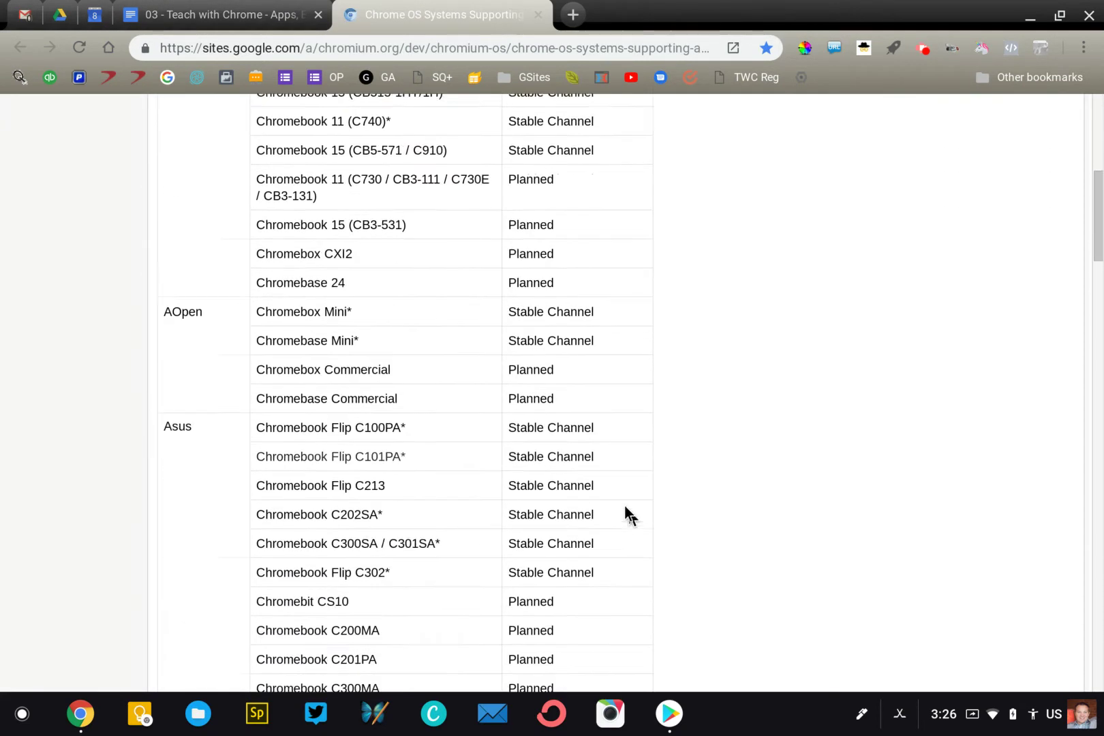
{"action": "scroll", "coordinate": [625, 507], "scroll_direction": "down", "scroll_amount": 1}
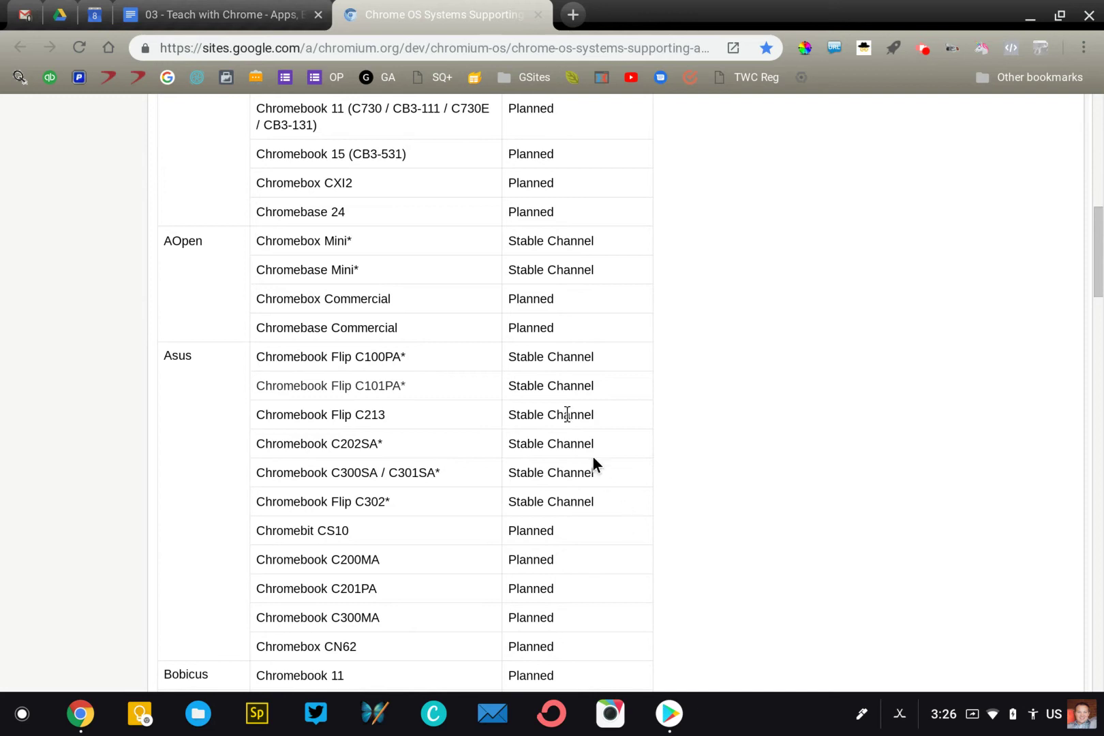
{"action": "left_click_drag", "start_coordinate": [602, 355], "coordinate": [510, 359]}
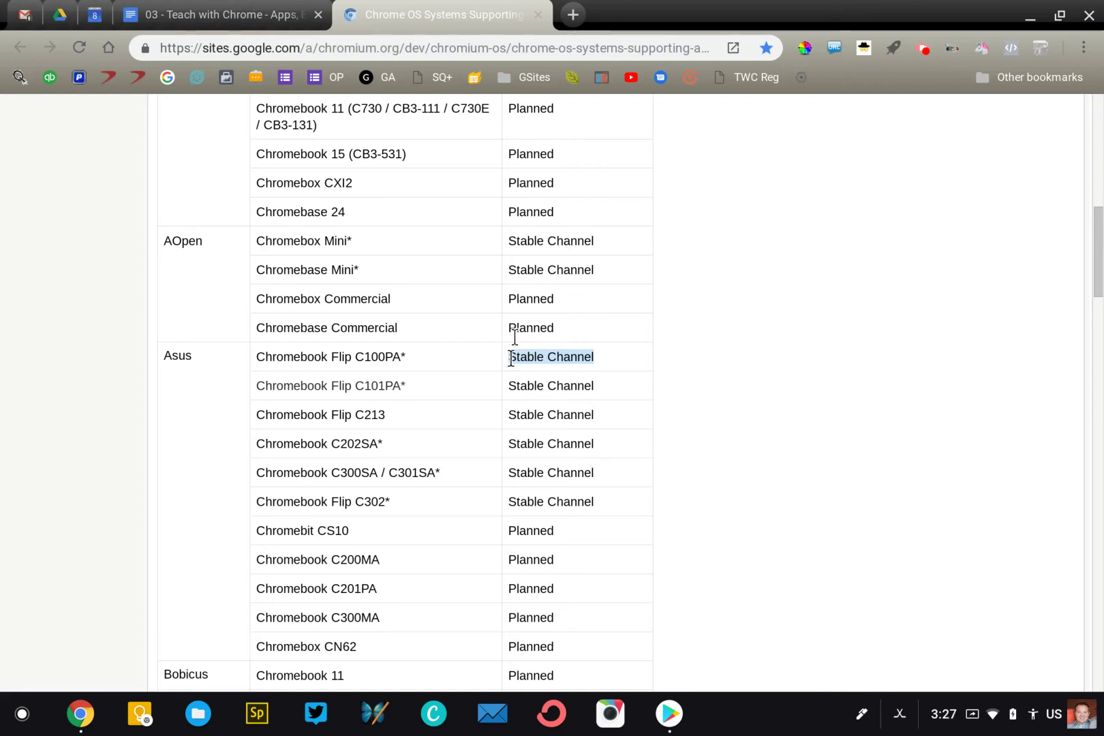
{"action": "left_click_drag", "start_coordinate": [558, 298], "coordinate": [508, 301]}
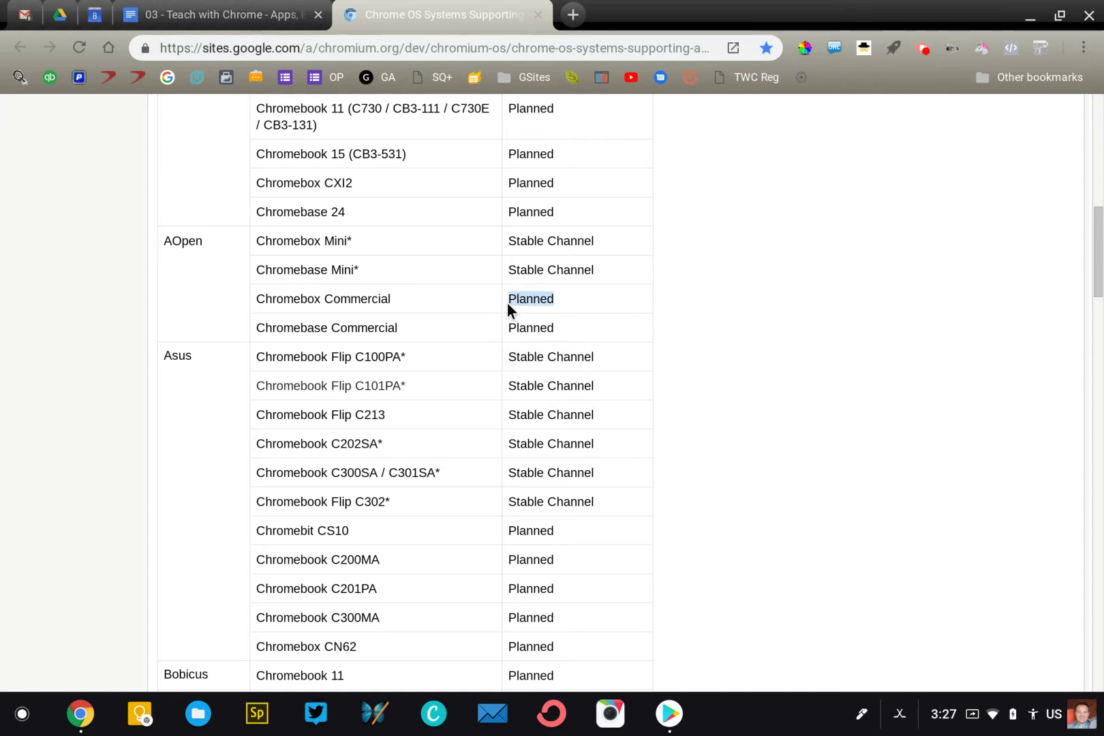
Highlight the Stable Channel status for Medion Chromebook S2015 and Lenovo 300e, then clear it
{"action": "scroll", "coordinate": [508, 307], "scroll_direction": "down", "scroll_amount": 3}
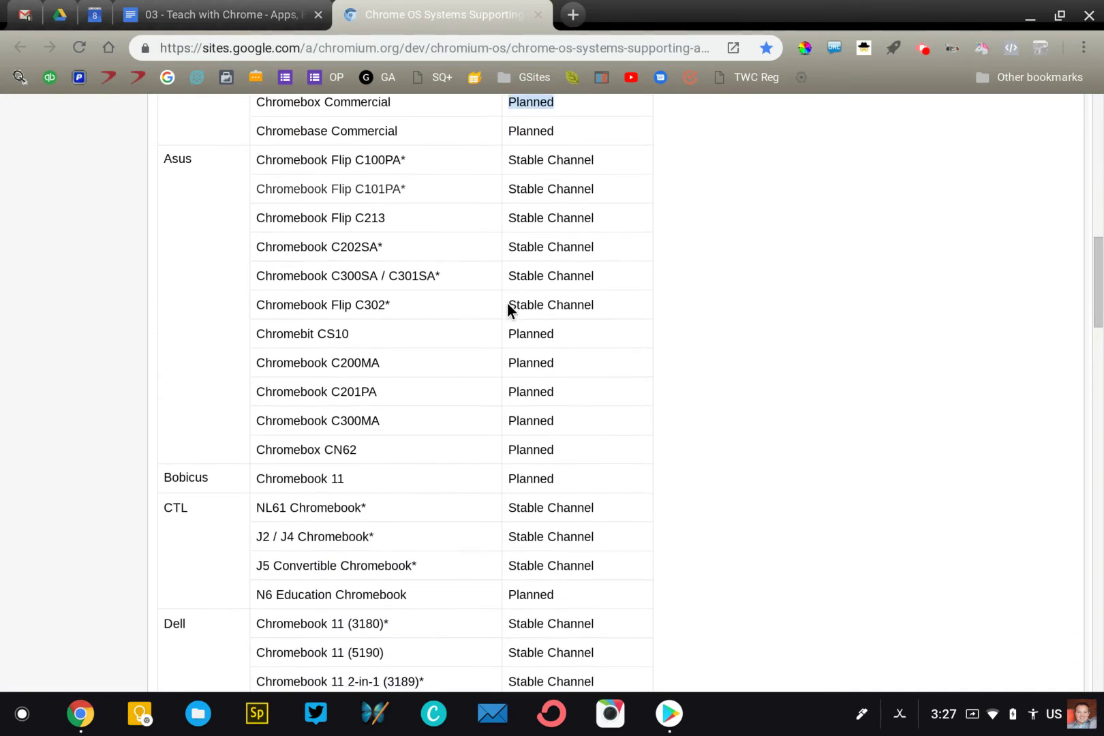
{"action": "scroll", "coordinate": [508, 308], "scroll_direction": "down", "scroll_amount": 8}
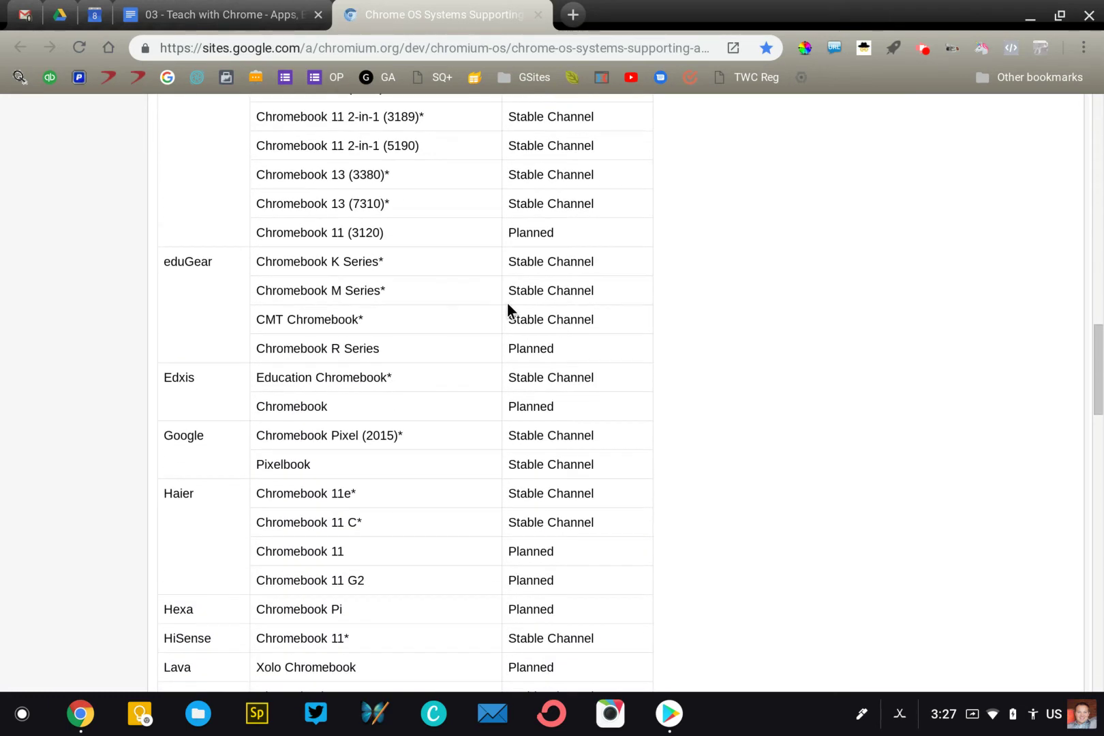
{"action": "scroll", "coordinate": [508, 307], "scroll_direction": "down", "scroll_amount": 10}
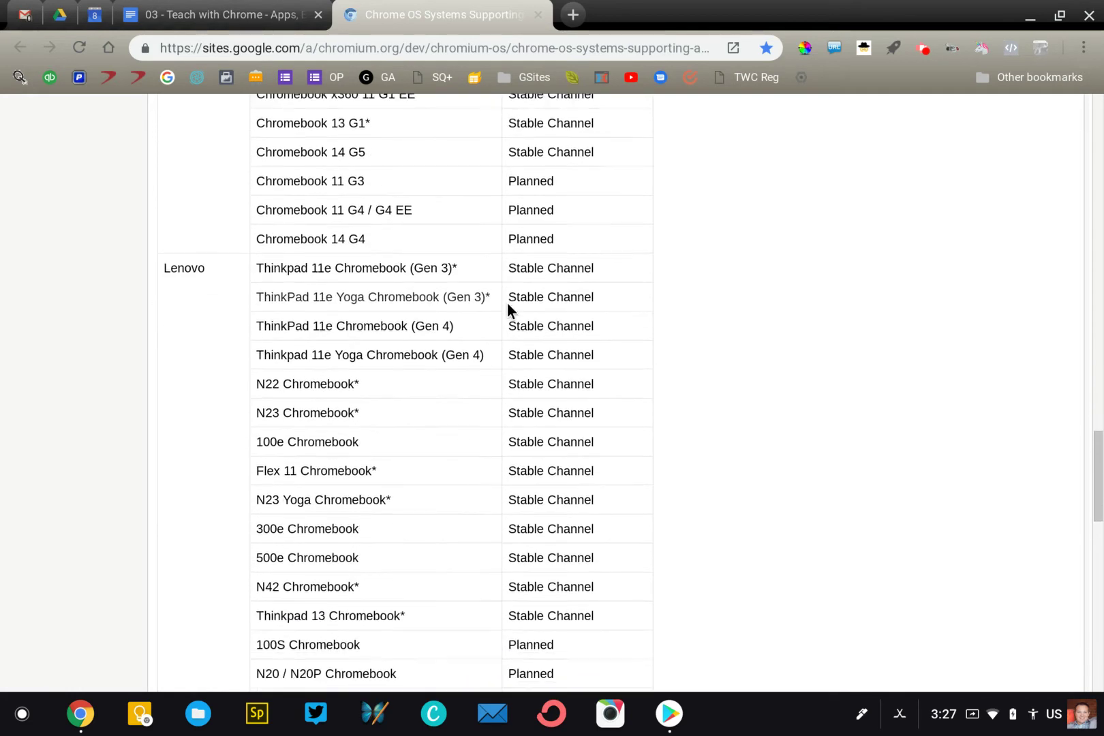
{"action": "scroll", "coordinate": [508, 306], "scroll_direction": "down", "scroll_amount": 5}
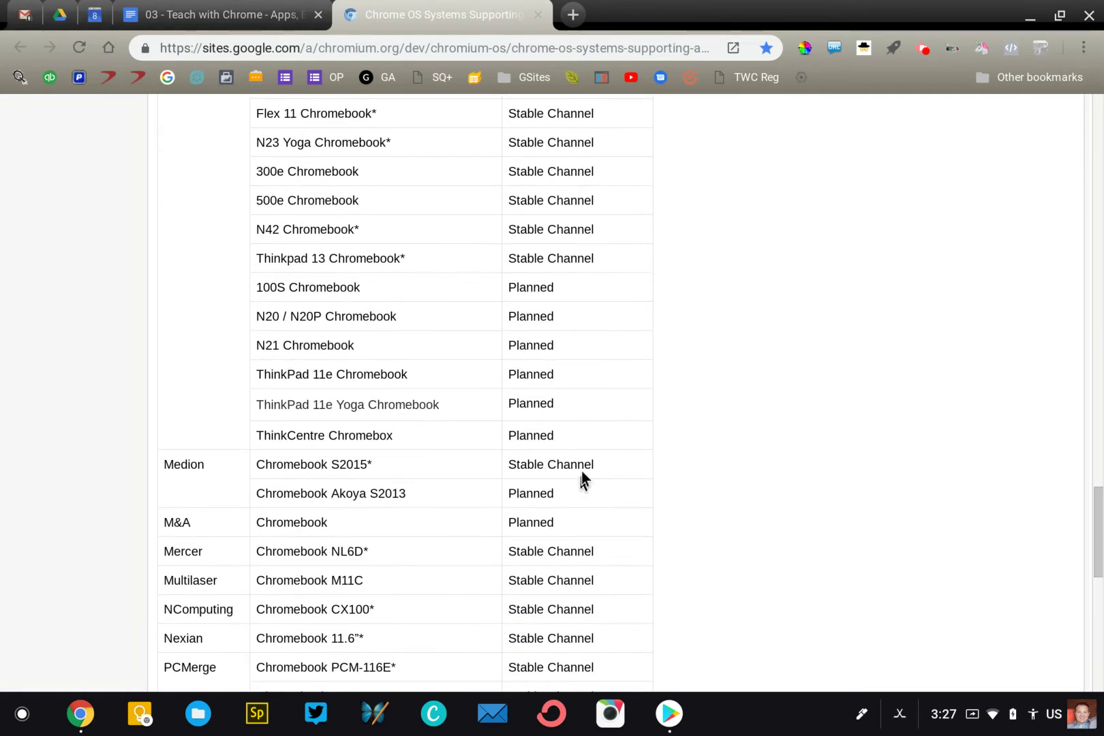
{"action": "triple_click", "coordinate": [595, 456]}
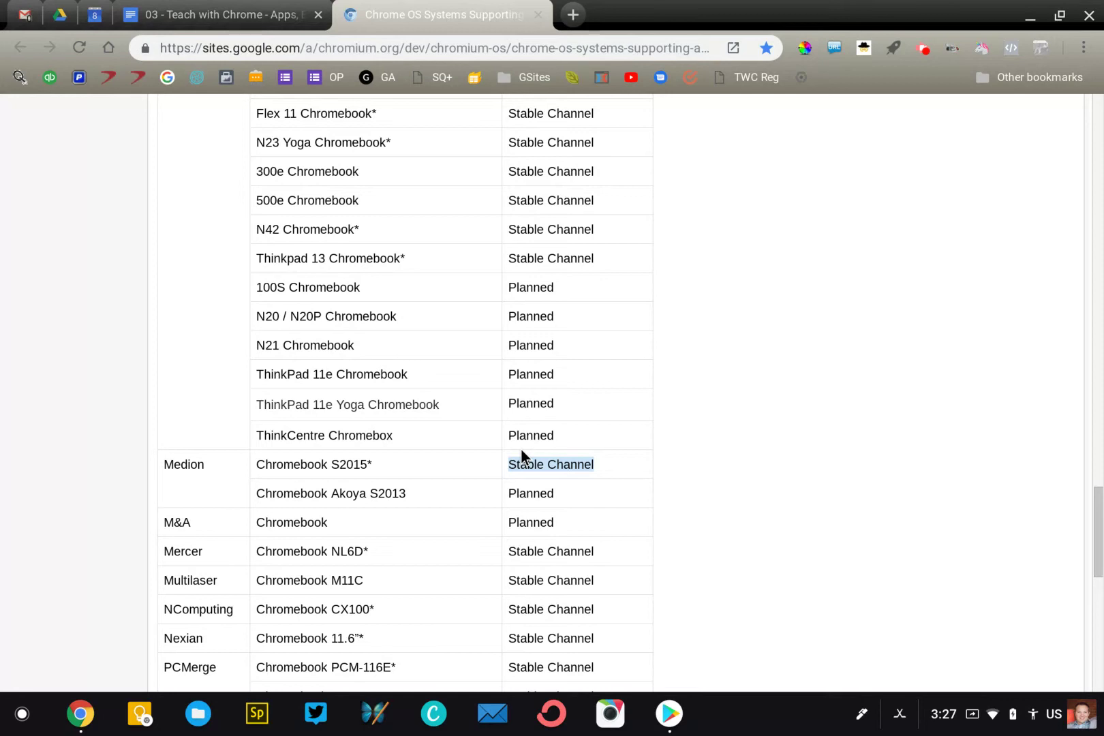
{"action": "left_click_drag", "start_coordinate": [591, 171], "coordinate": [532, 171]}
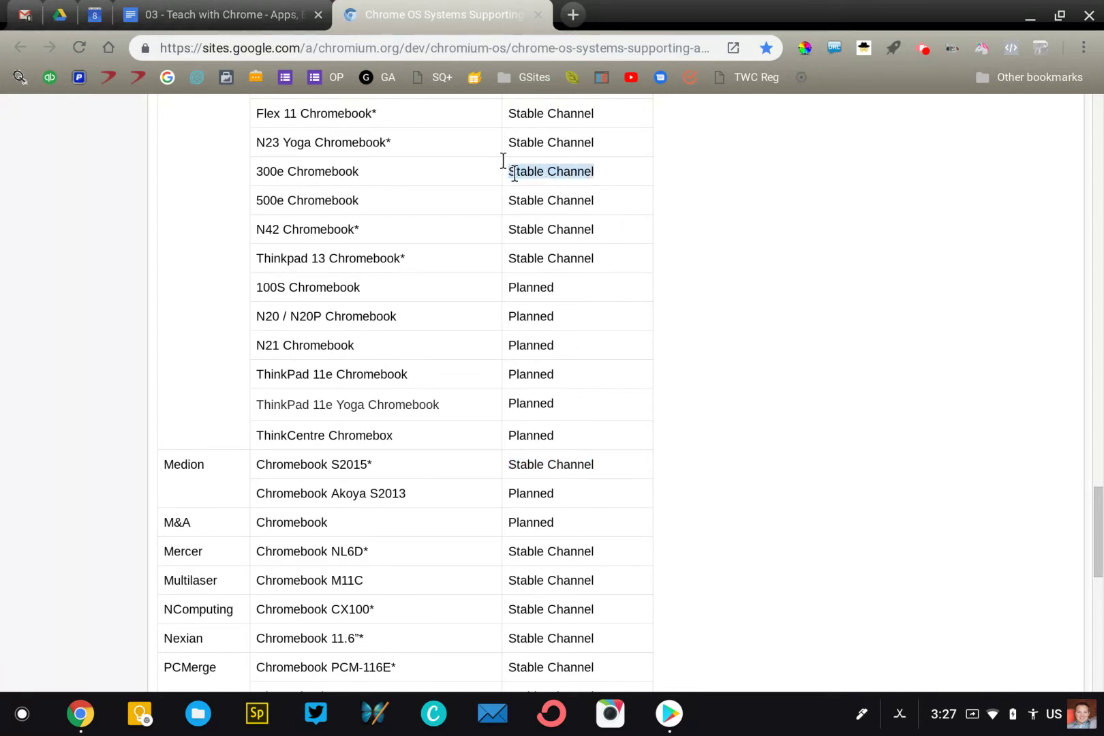
{"action": "left_click", "coordinate": [588, 182]}
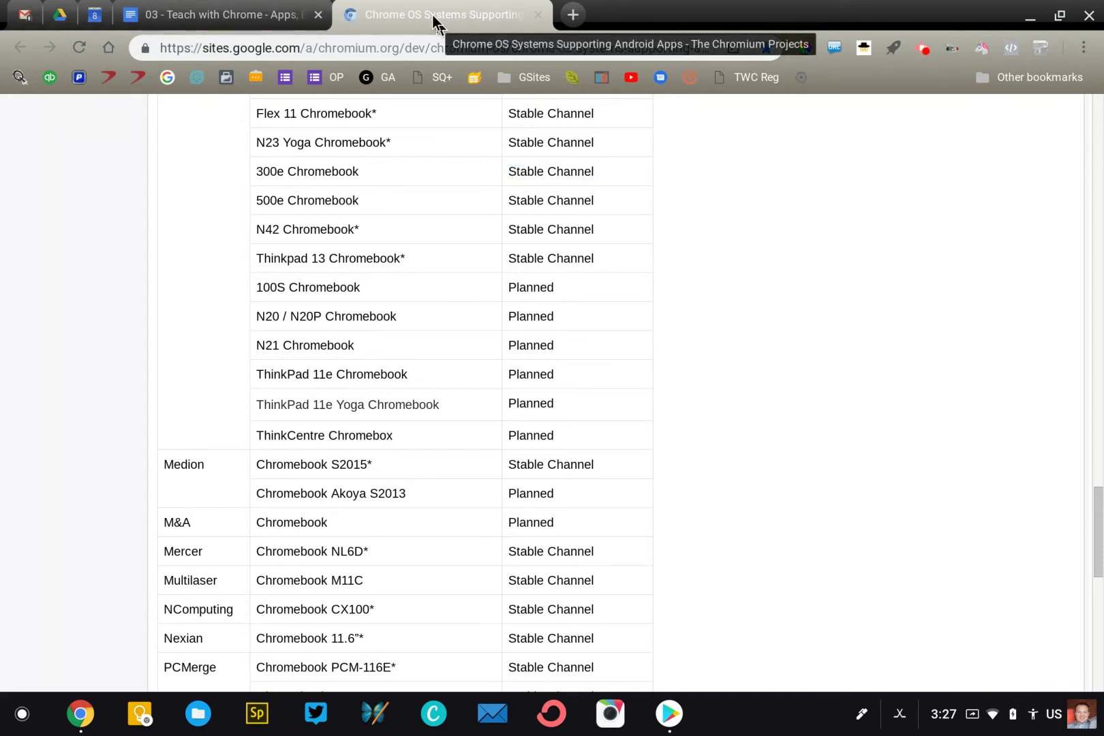
Search the launcher for 'play store'
{"action": "left_click", "coordinate": [21, 715]}
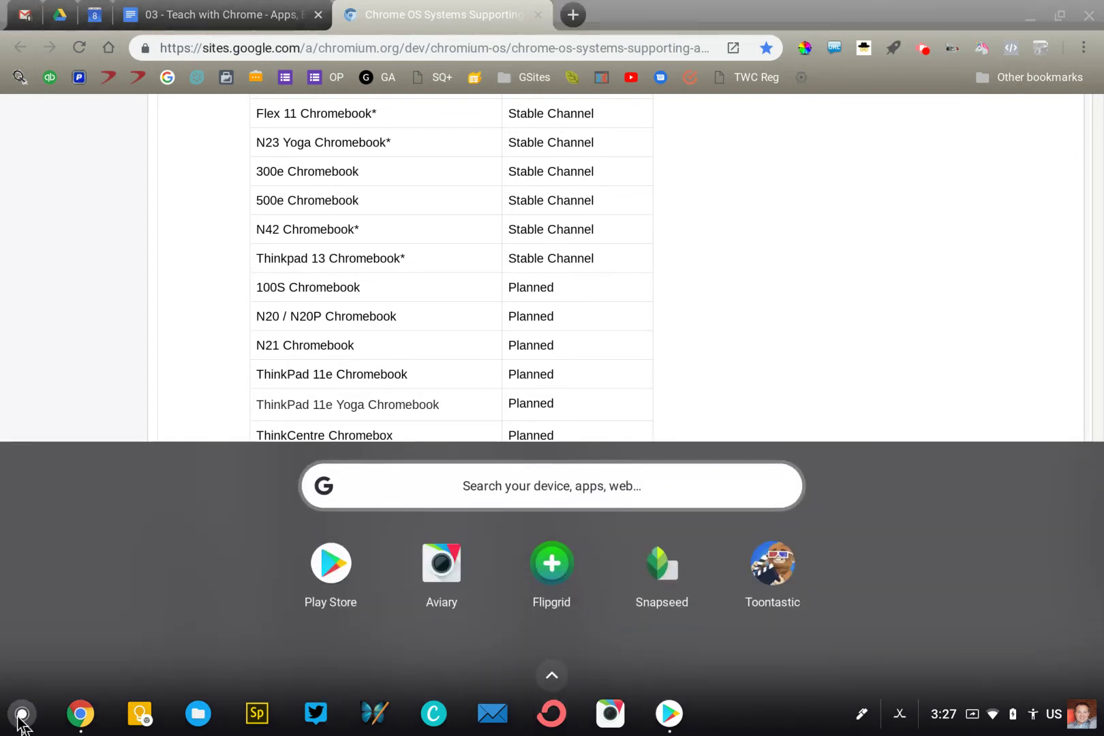
{"action": "left_click", "coordinate": [354, 470]}
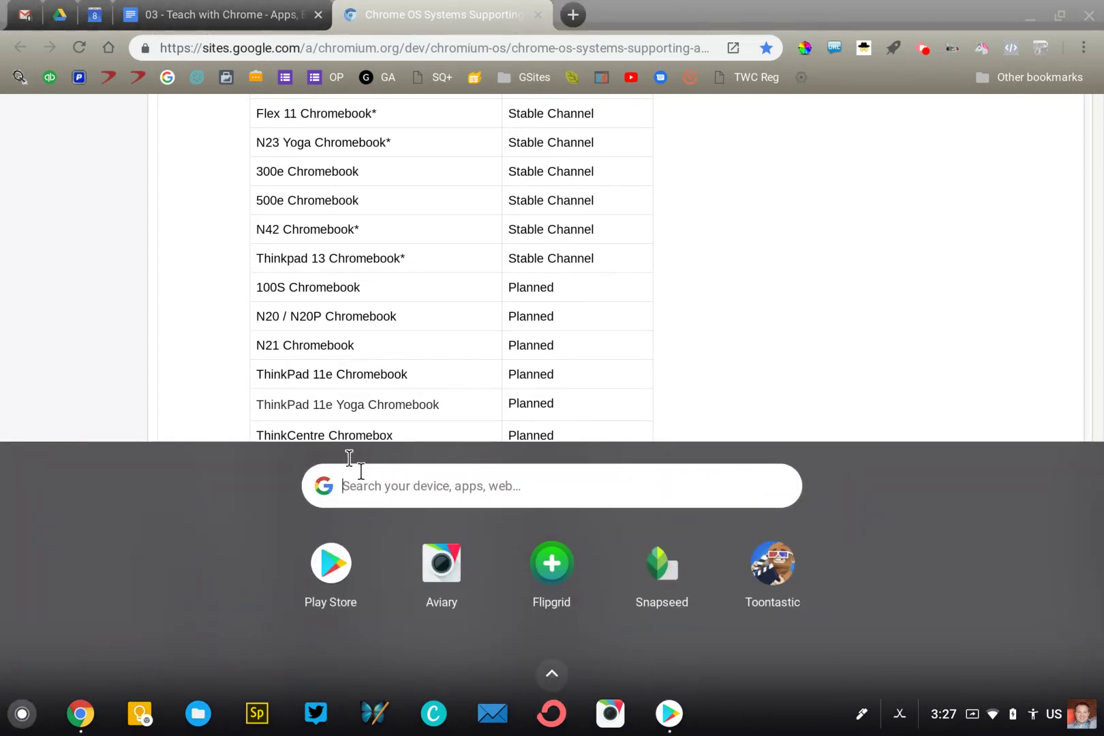
{"action": "type", "text": "play store"}
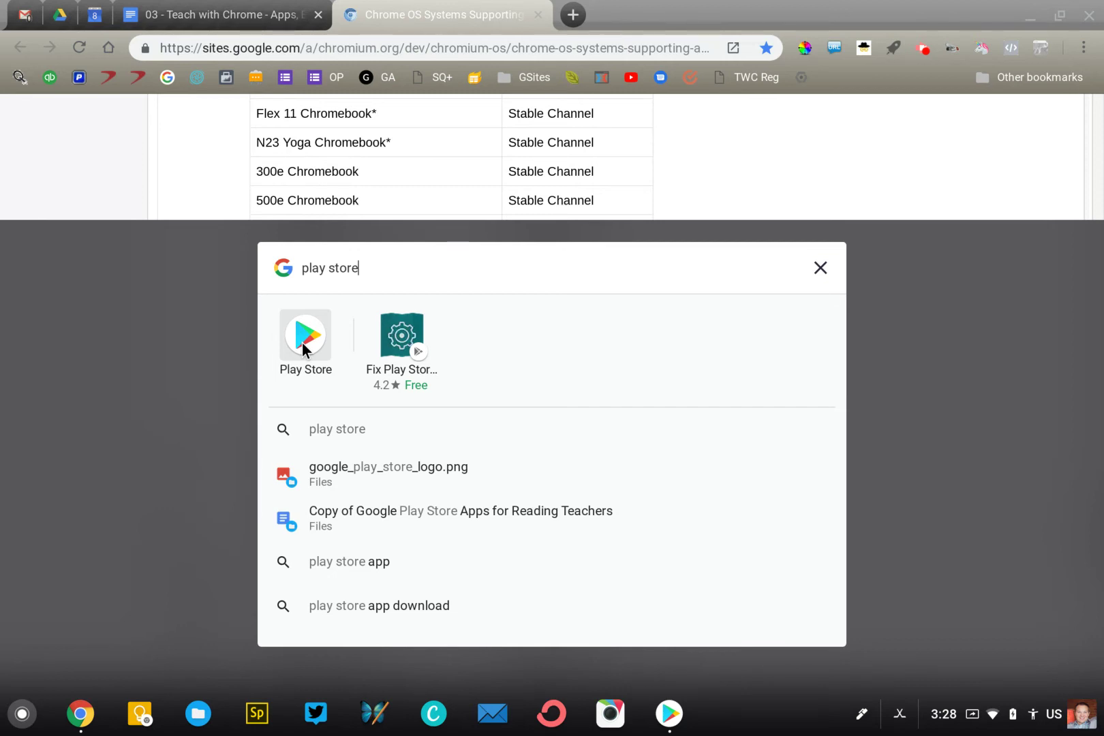
Launch Play Store from the search results and start a store search
{"action": "left_click", "coordinate": [302, 342]}
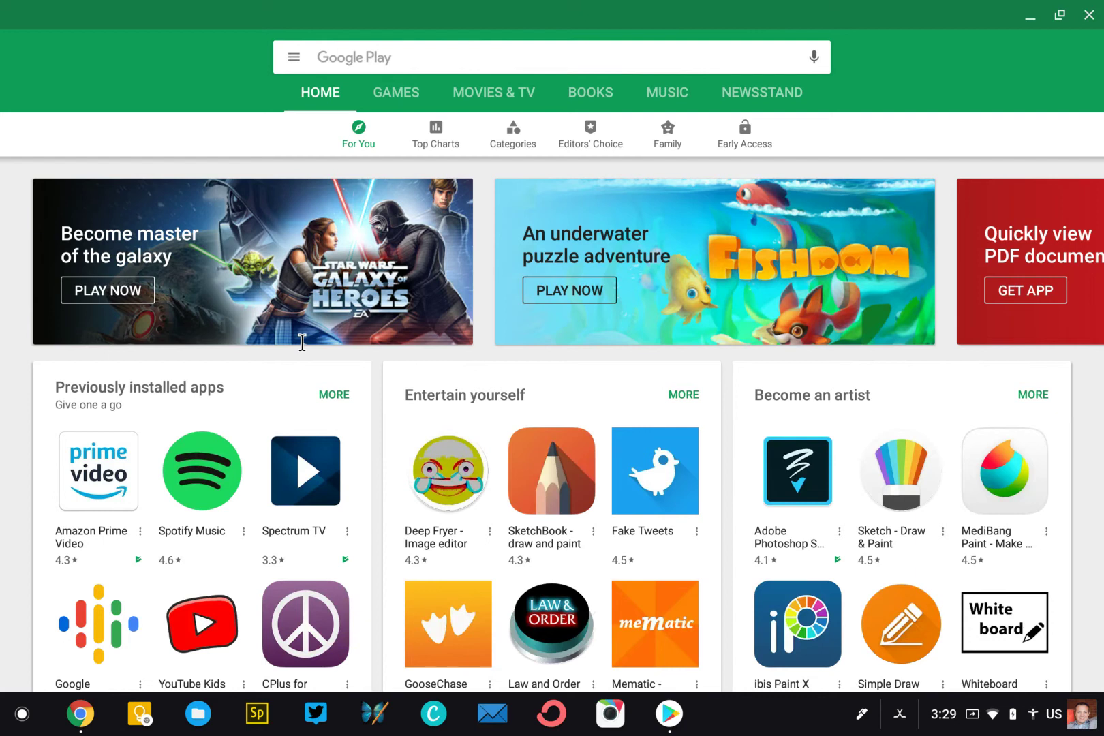
{"action": "left_click", "coordinate": [351, 57]}
Search the Play Store for 'instagram', then launch Instagram from the launcher with 'insta'
{"action": "type", "text": "instagram"}
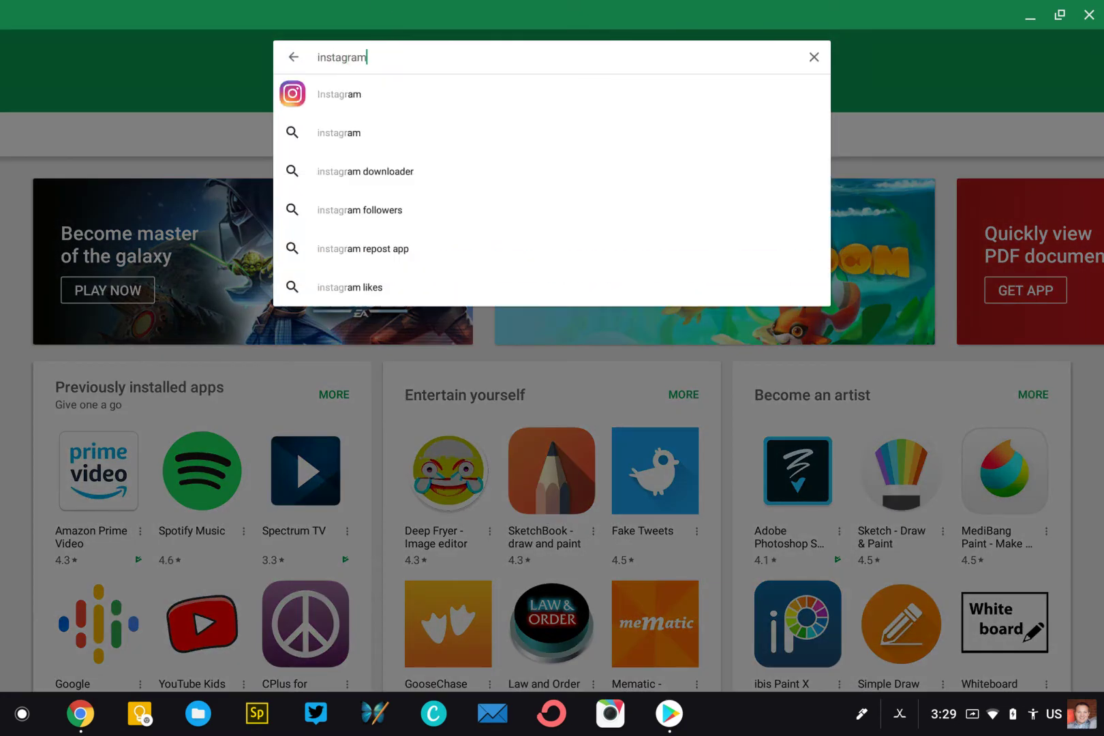
{"action": "key", "text": "Return"}
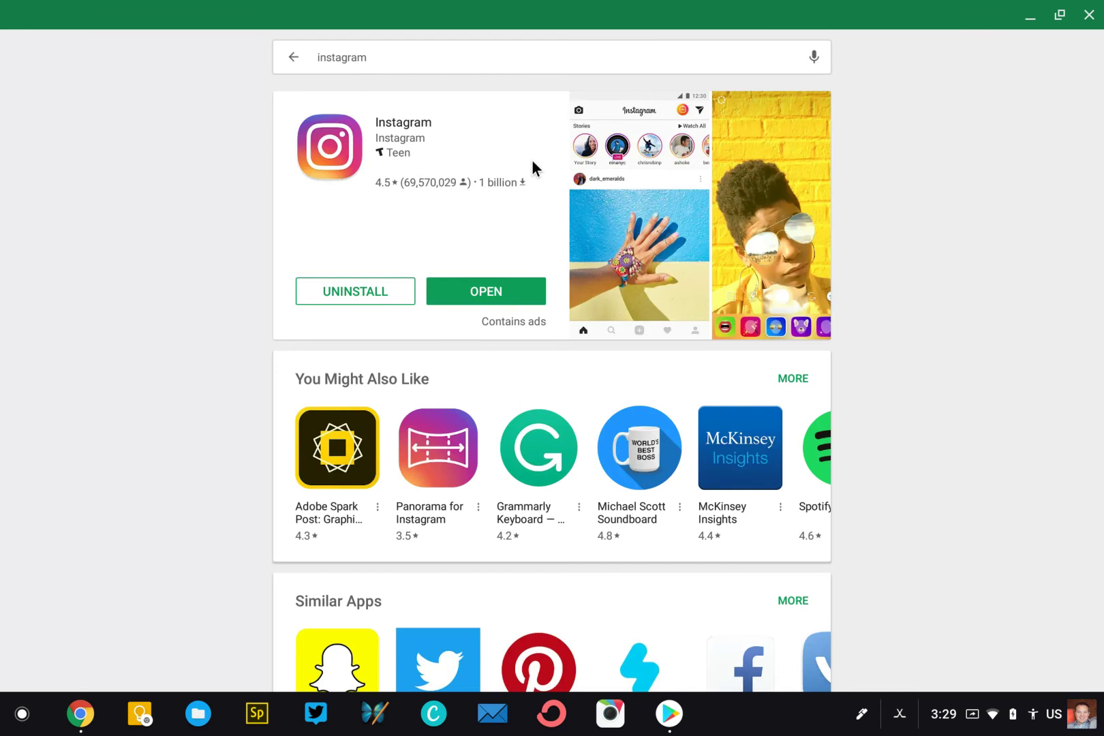
{"action": "key", "text": "super"}
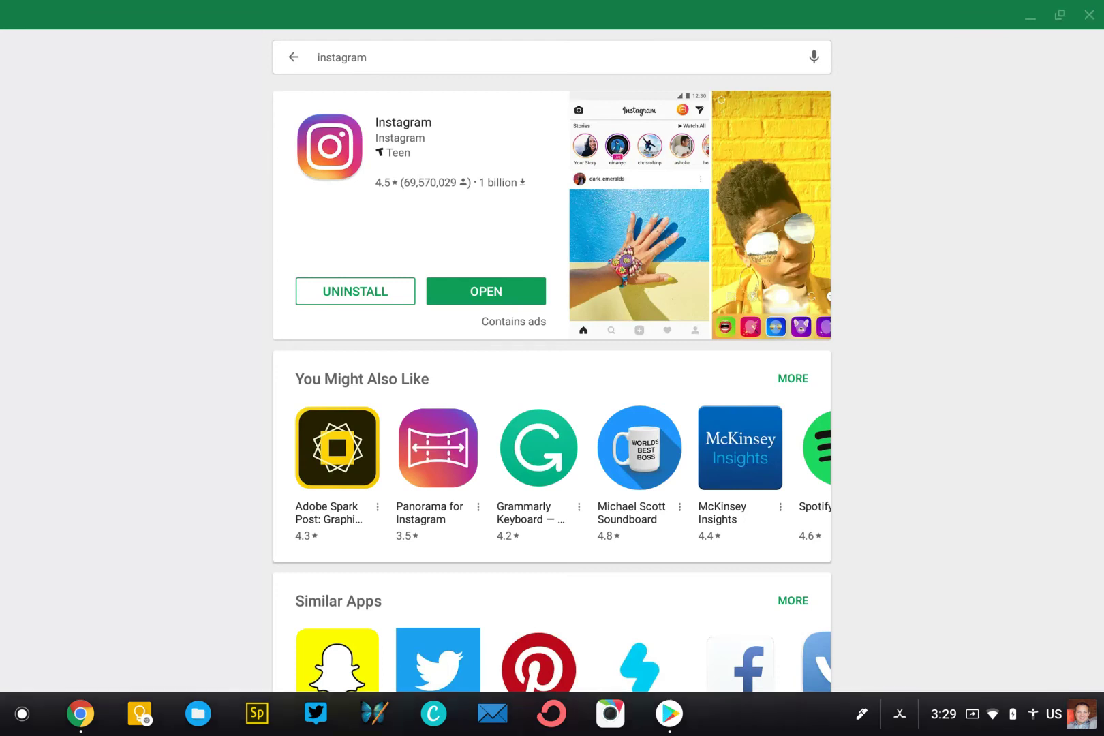
{"action": "type", "text": "instal"}
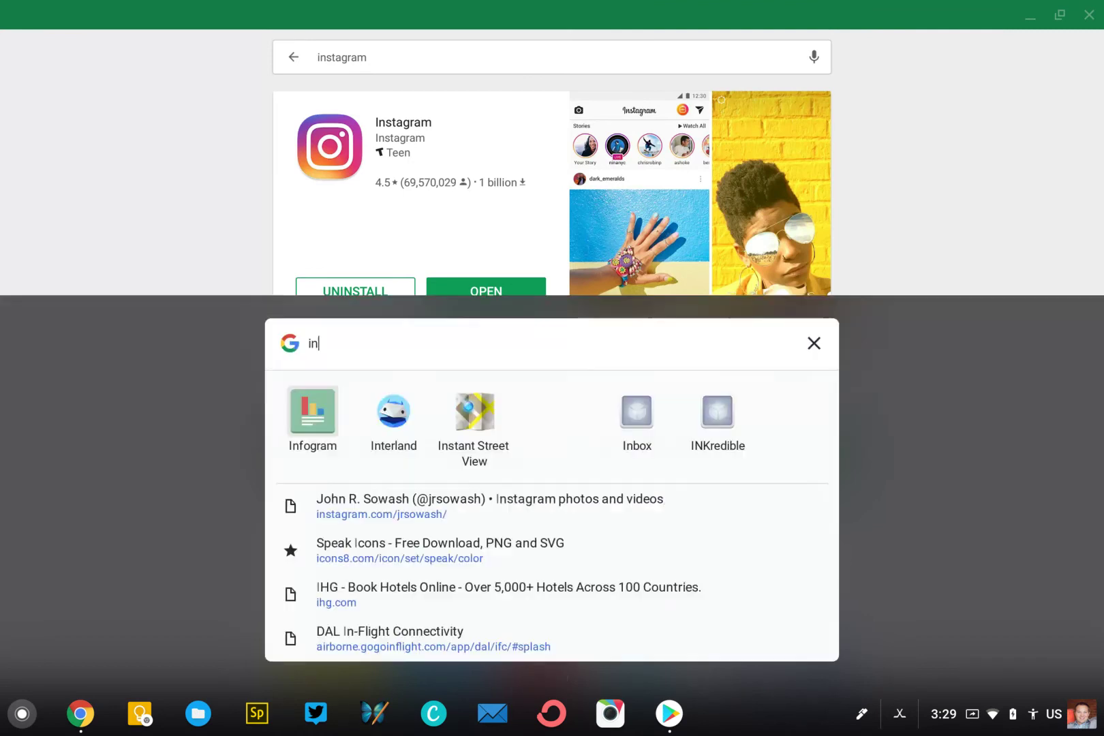
{"action": "key", "text": "BackSpace"}
{"action": "key", "text": "BackSpace"}
{"action": "key", "text": "BackSpace"}
{"action": "type", "text": "ta"}
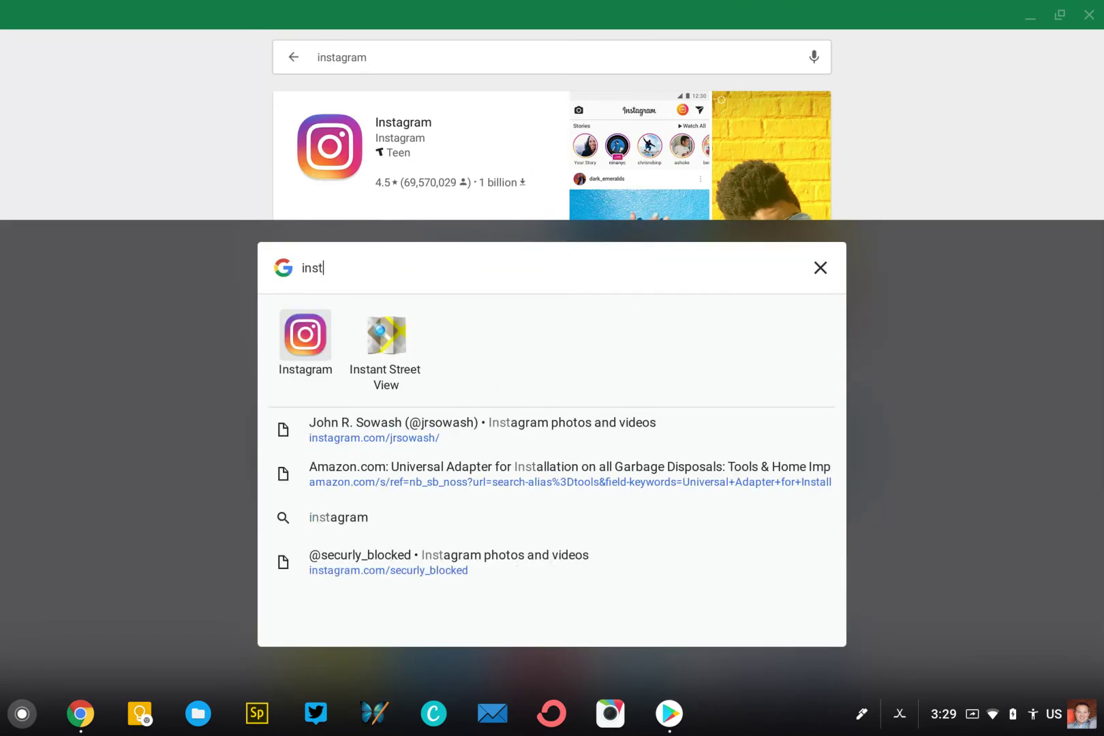
{"action": "left_click", "coordinate": [304, 333]}
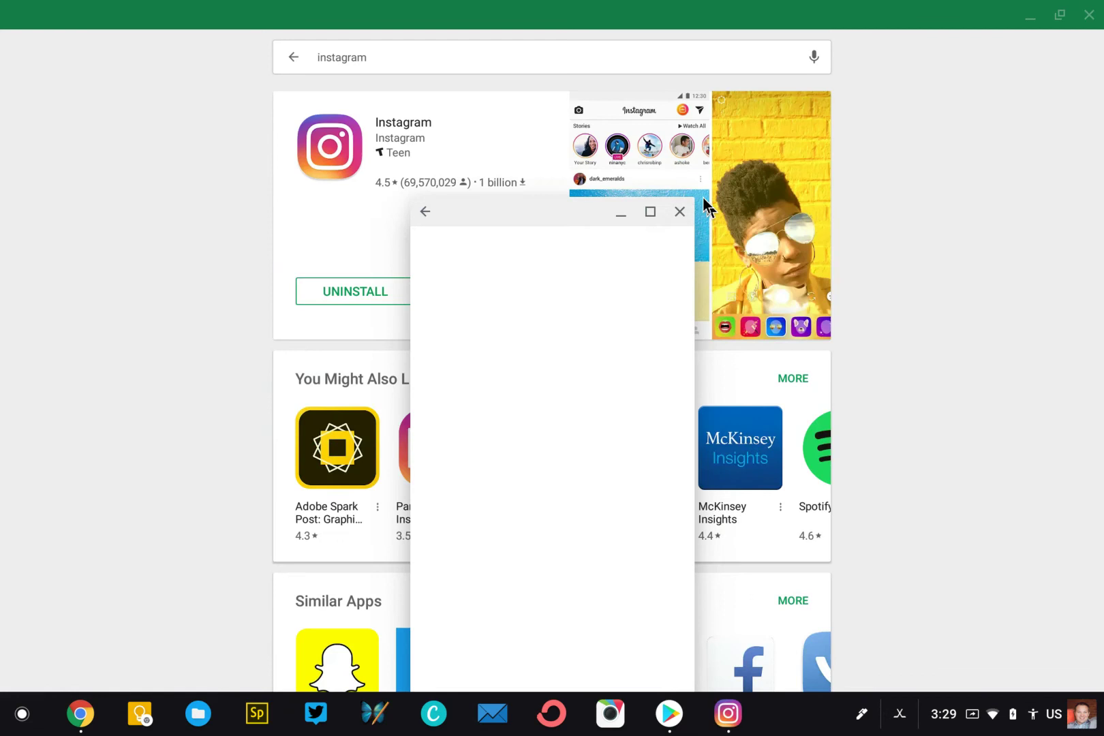
Minimize Play Store and Chrome, move Instagram to the upper right, then restore Chrome
{"action": "left_click", "coordinate": [1028, 18]}
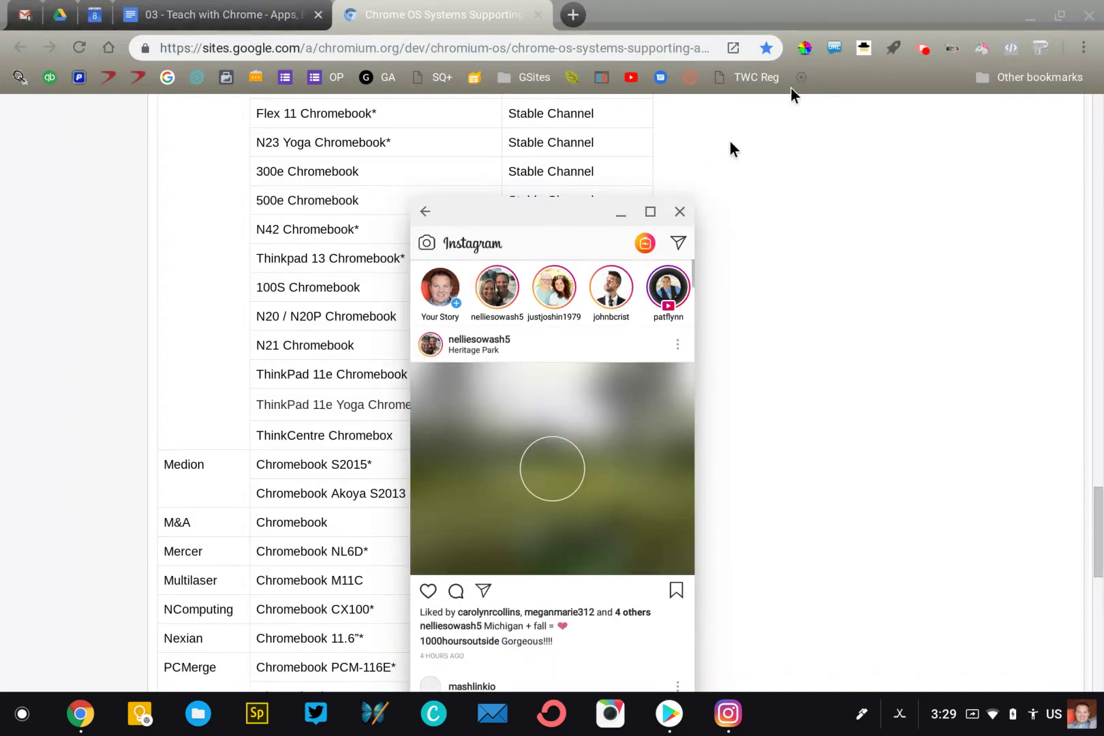
{"action": "left_click", "coordinate": [1020, 17]}
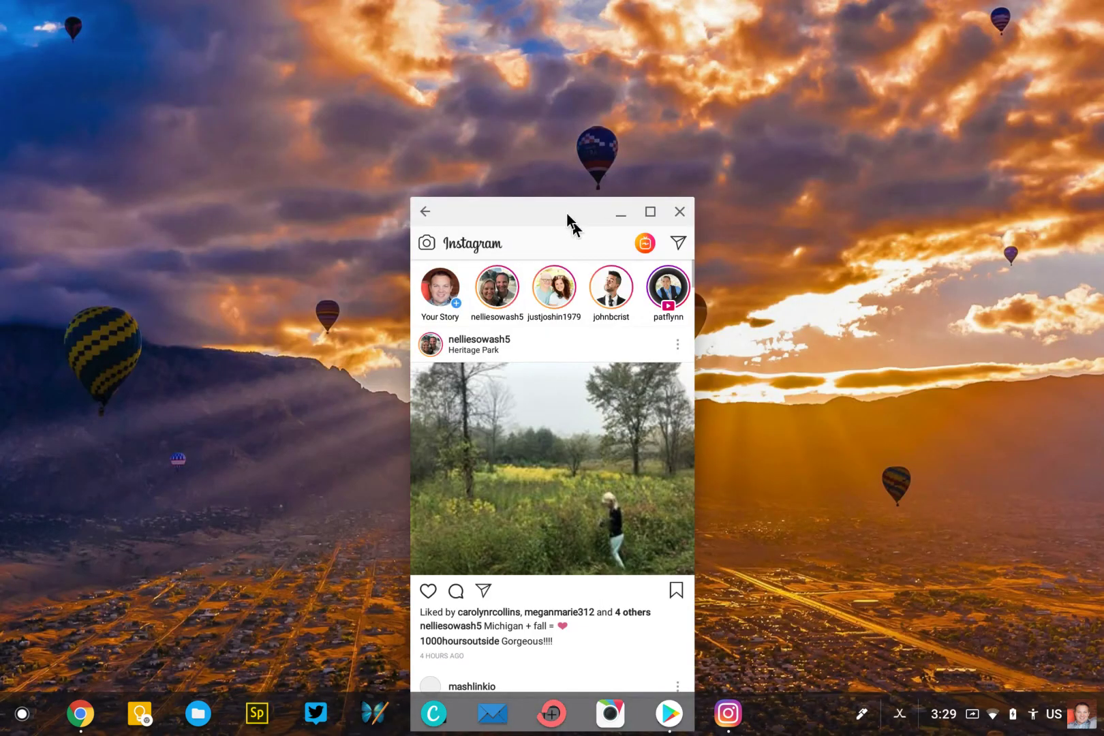
{"action": "left_click_drag", "start_coordinate": [571, 222], "coordinate": [809, 70]}
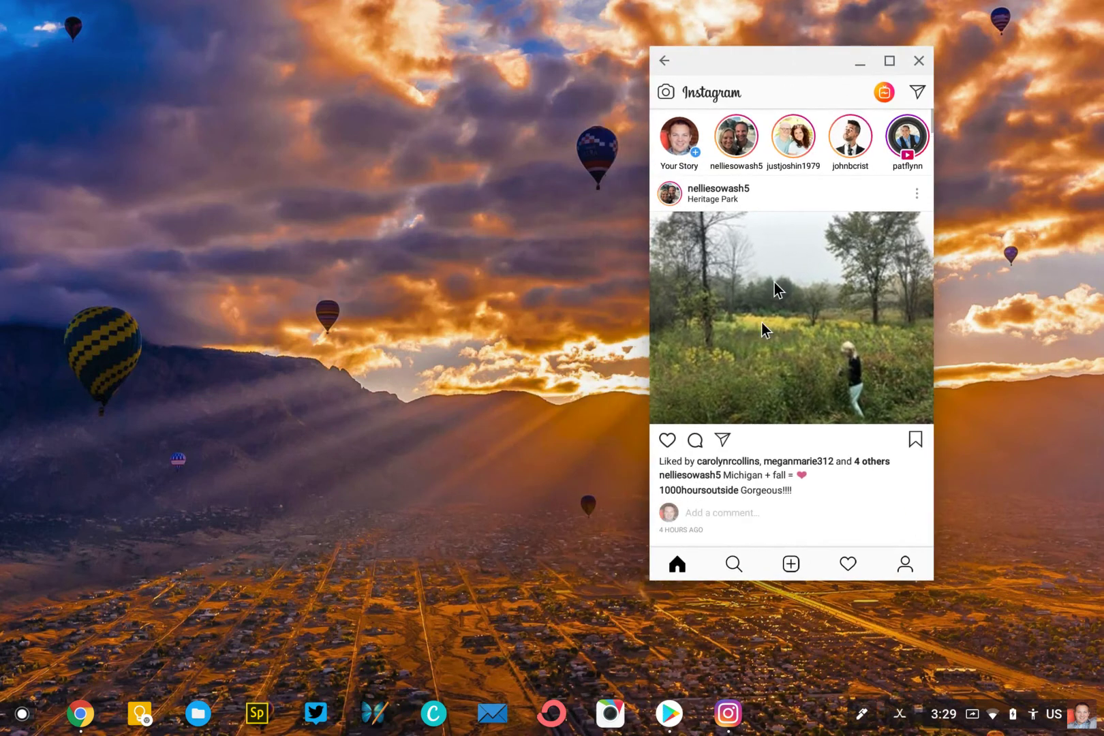
{"action": "scroll", "coordinate": [761, 330], "scroll_direction": "down", "scroll_amount": 5}
{"action": "scroll", "coordinate": [763, 328], "scroll_direction": "up", "scroll_amount": 6}
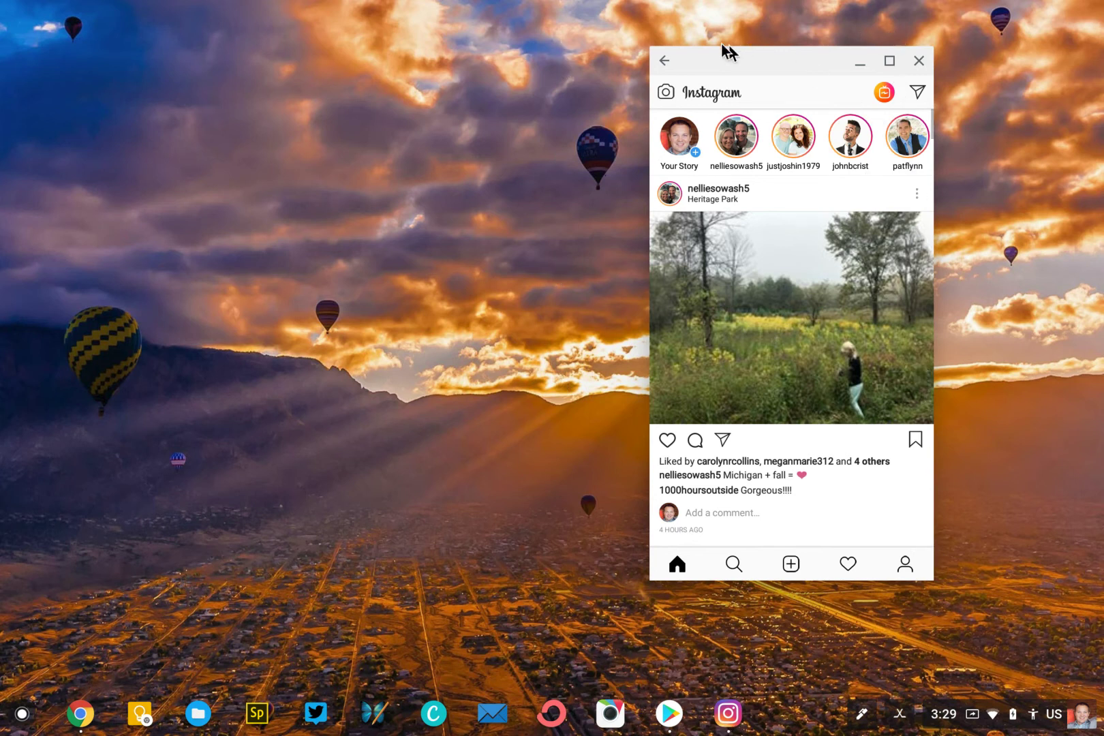
{"action": "left_click_drag", "start_coordinate": [734, 56], "coordinate": [856, 83]}
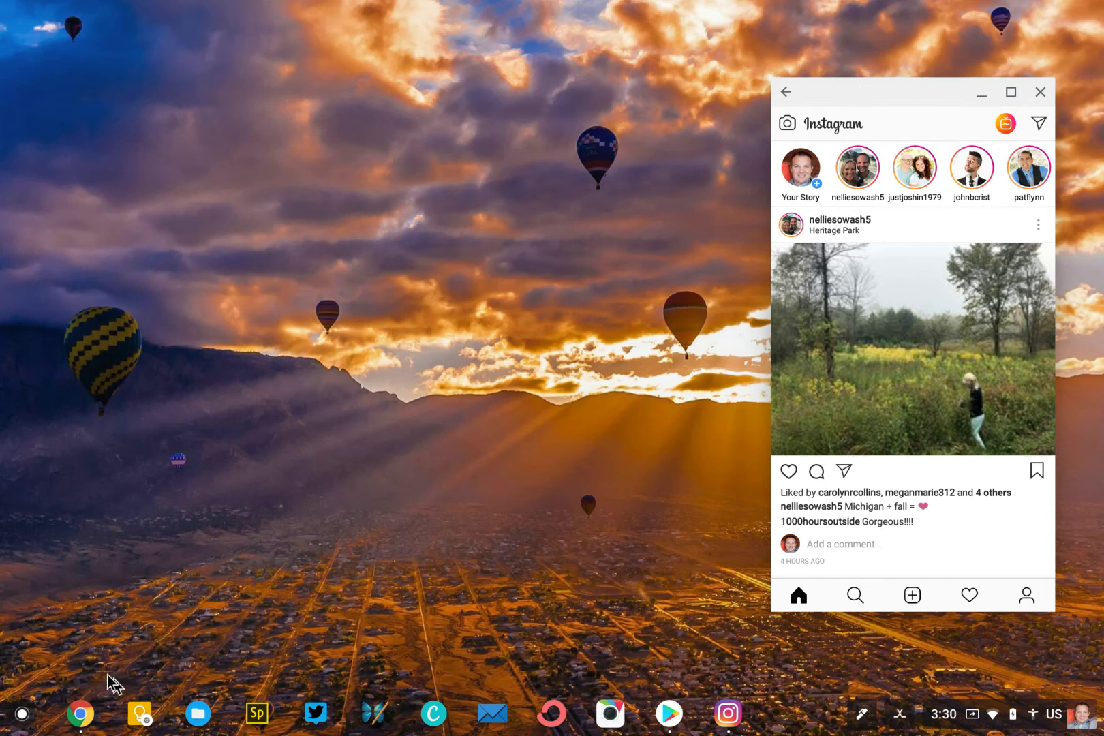
{"action": "left_click", "coordinate": [82, 713]}
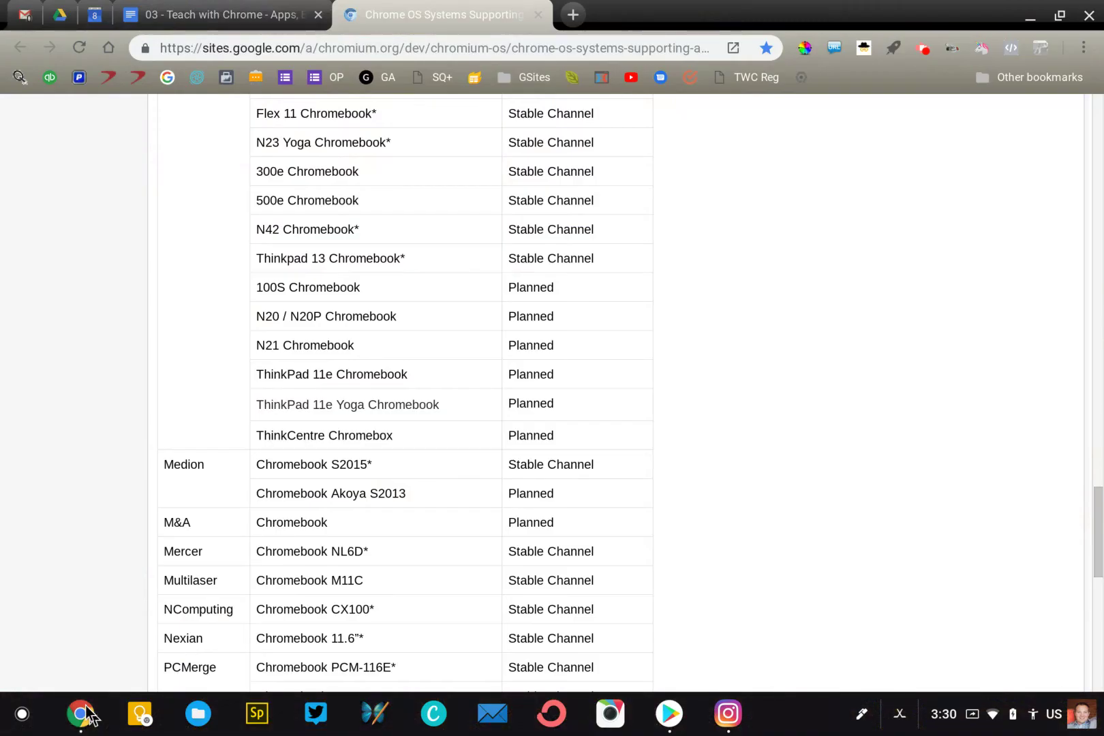
Hide Chrome, bring back Play Store and search it for 'adobe'
{"action": "left_click", "coordinate": [82, 713]}
{"action": "left_click", "coordinate": [669, 714]}
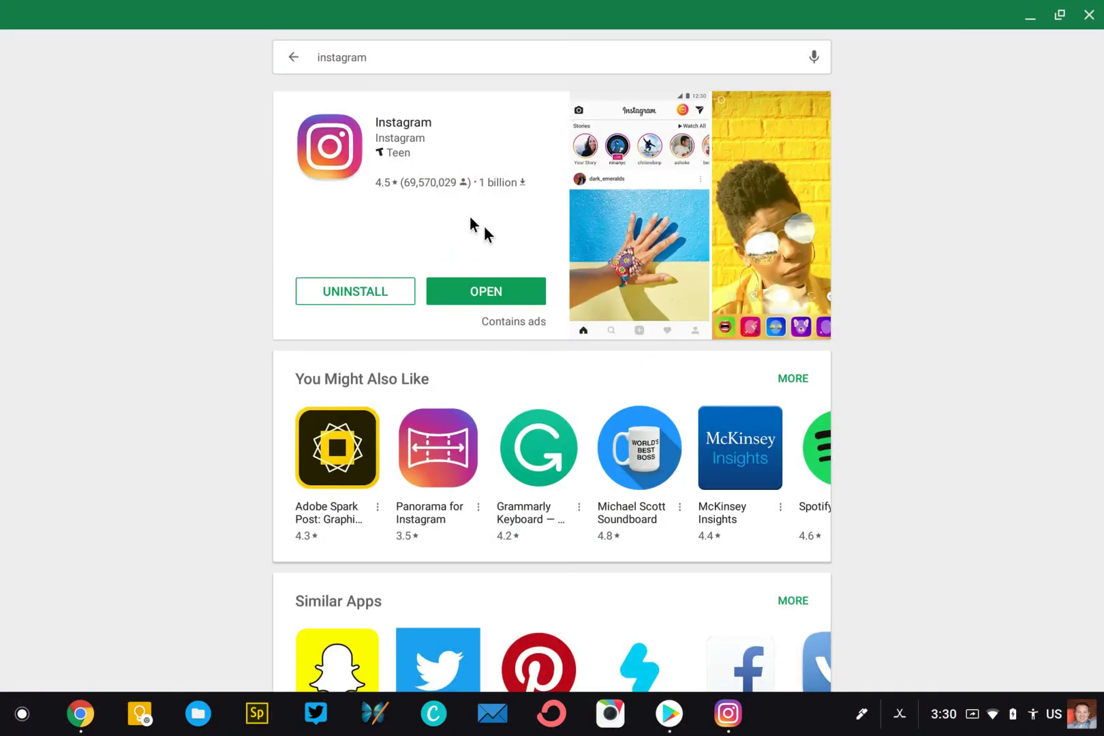
{"action": "left_click", "coordinate": [356, 59]}
{"action": "double_click", "coordinate": [356, 59]}
{"action": "key", "text": "BackSpace"}
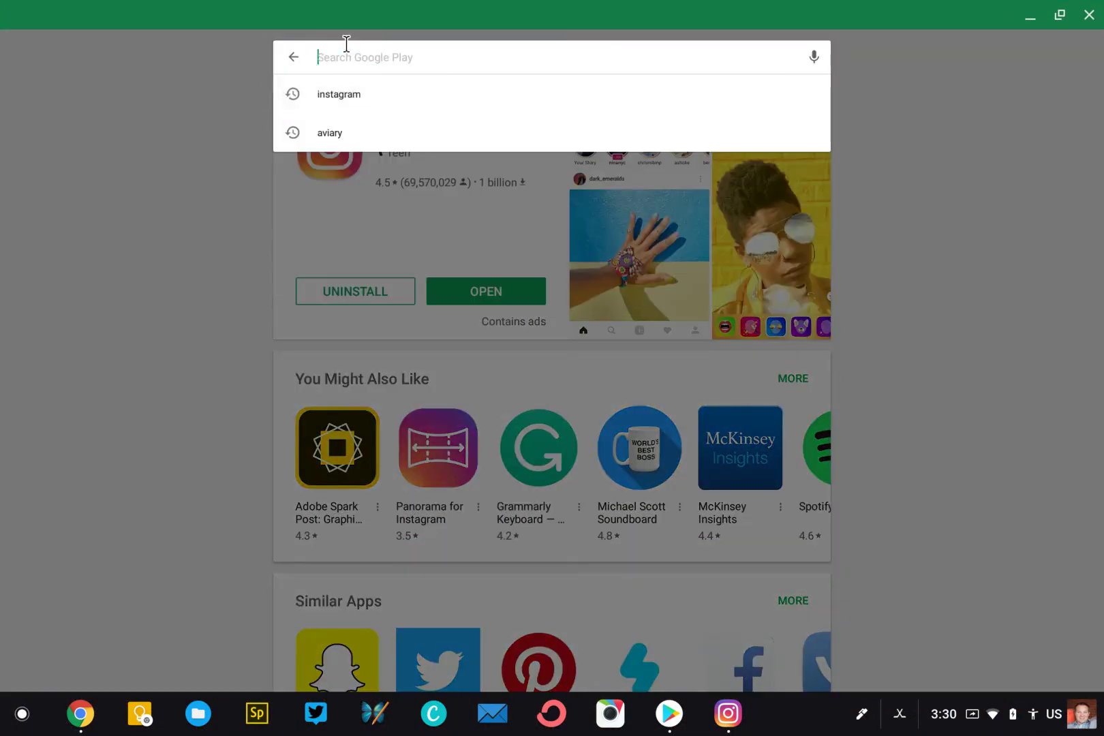
{"action": "type", "text": "adobe"}
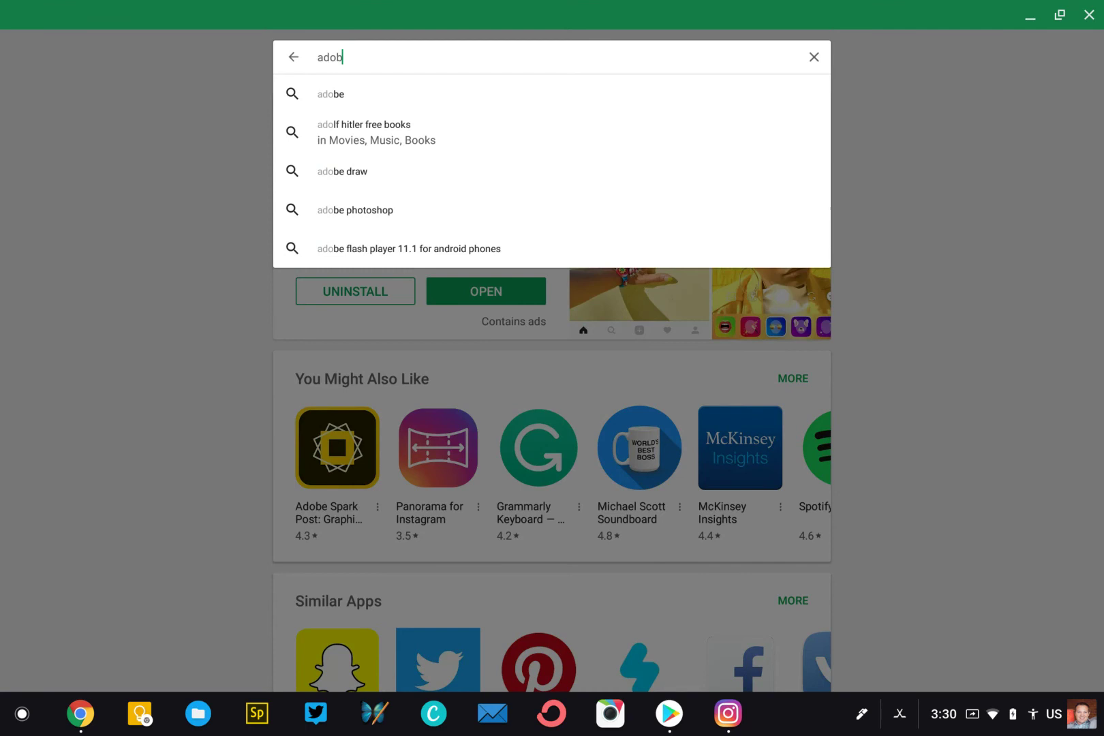
{"action": "key", "text": "Return"}
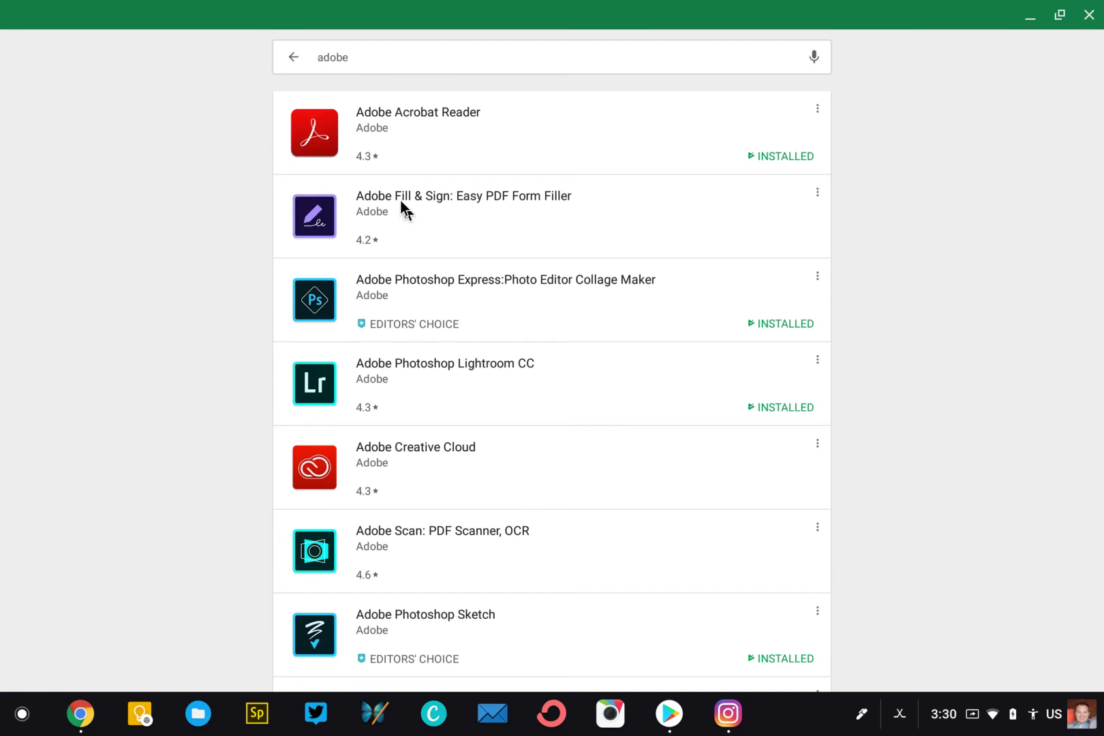
{"action": "scroll", "coordinate": [441, 378], "scroll_direction": "down", "scroll_amount": 8}
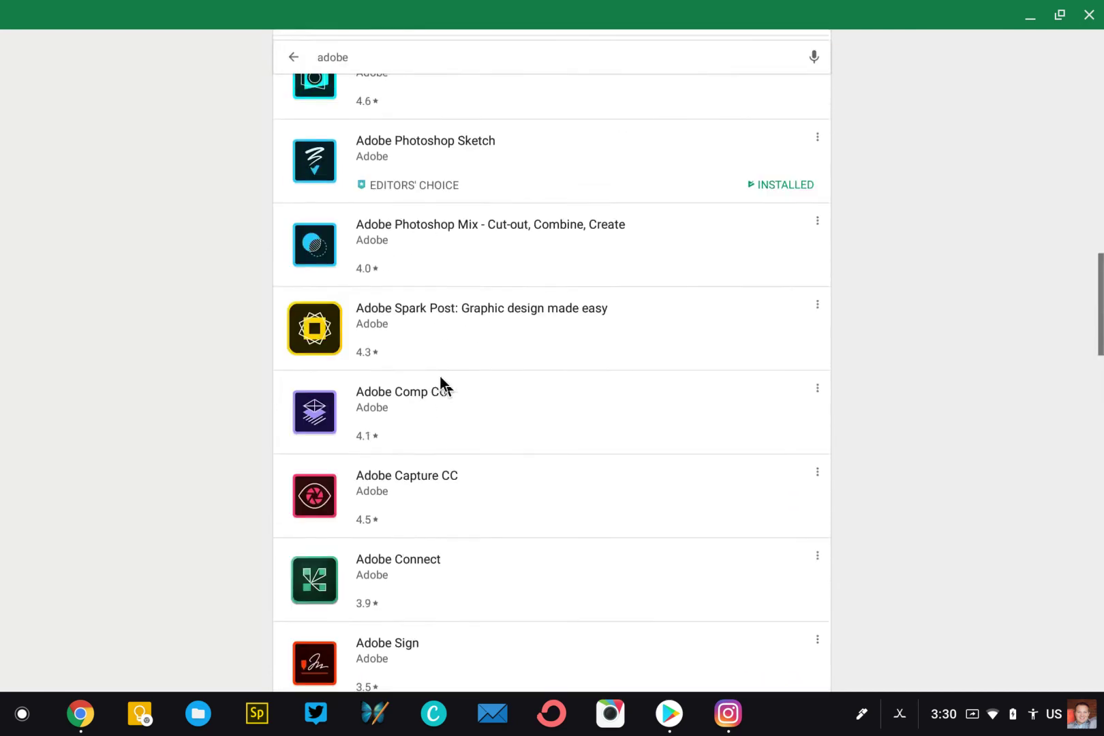
{"action": "scroll", "coordinate": [444, 379], "scroll_direction": "up", "scroll_amount": 2}
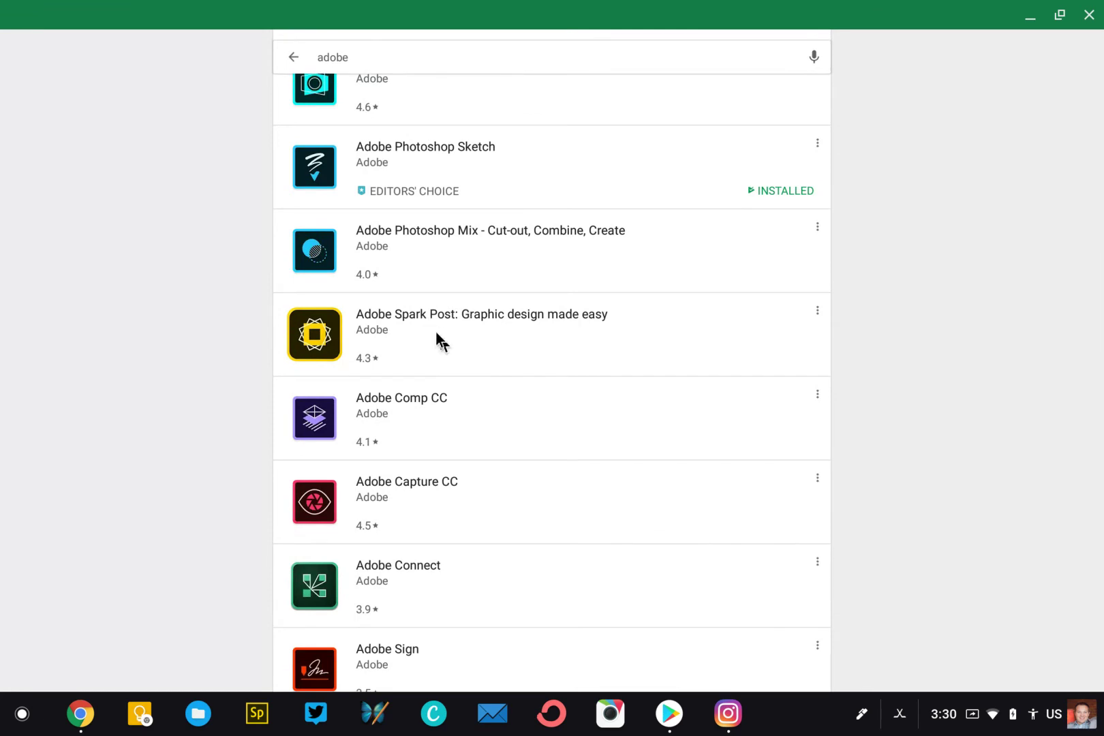
{"action": "scroll", "coordinate": [437, 333], "scroll_direction": "up", "scroll_amount": 6}
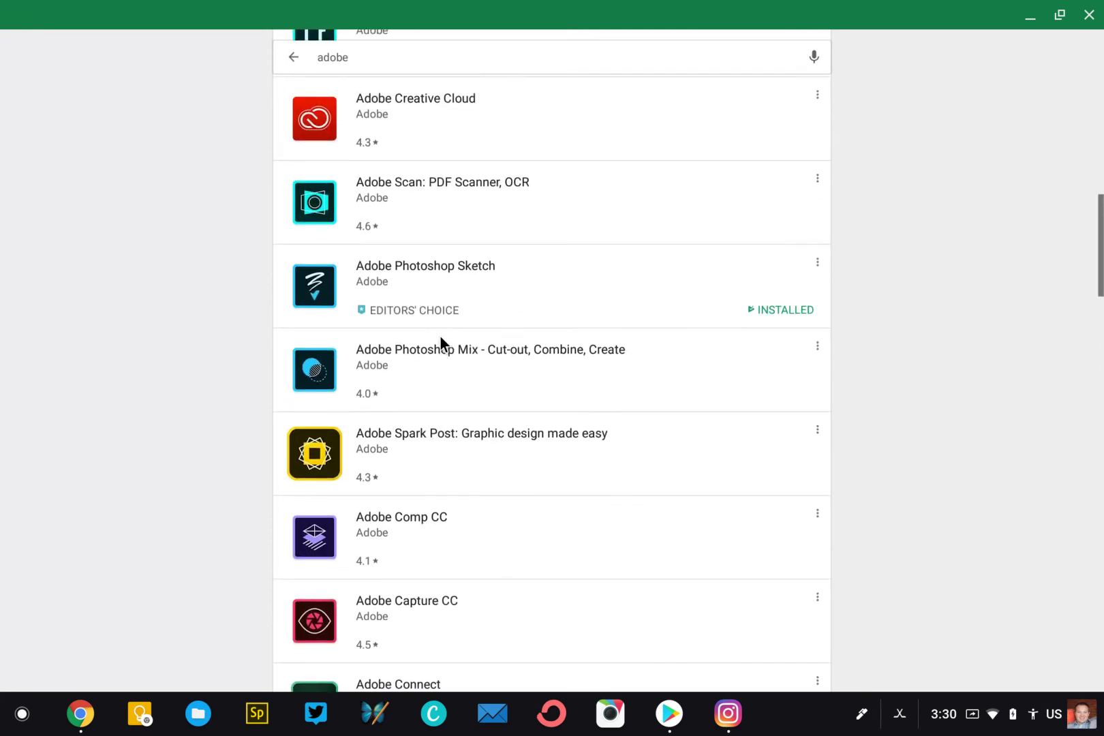
Replace the store query with 'photoshop' and run the search
{"action": "left_click", "coordinate": [370, 43]}
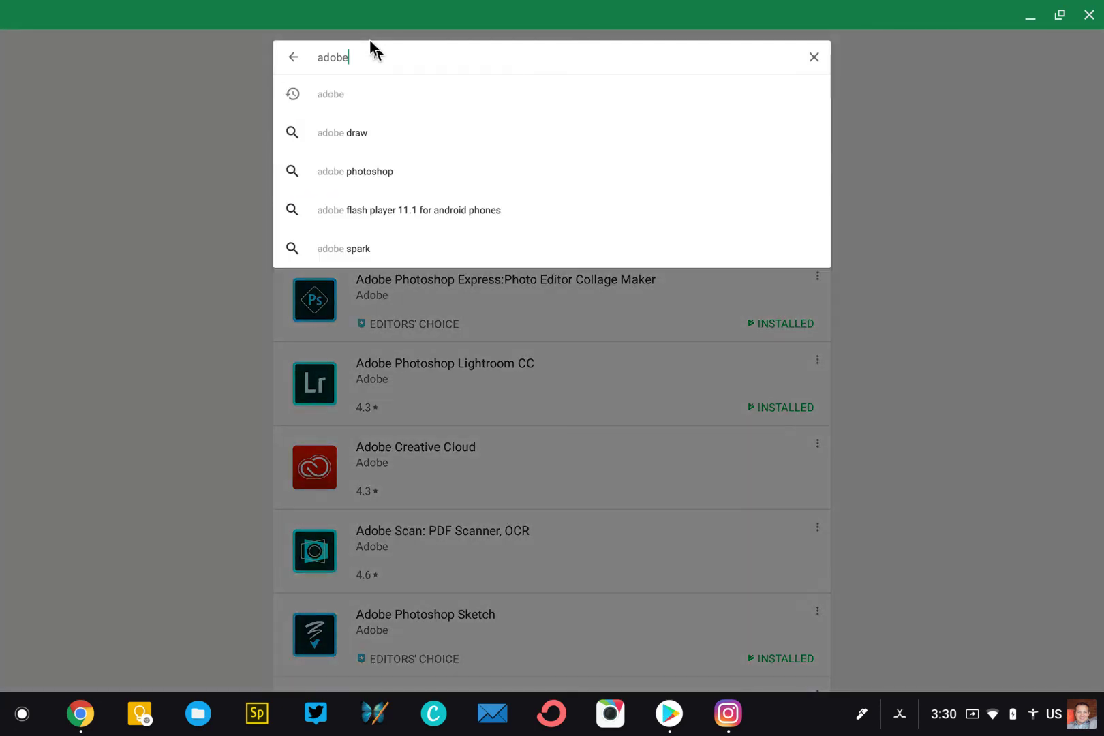
{"action": "key", "text": "ctrl+a"}
{"action": "type", "text": "photoshop"}
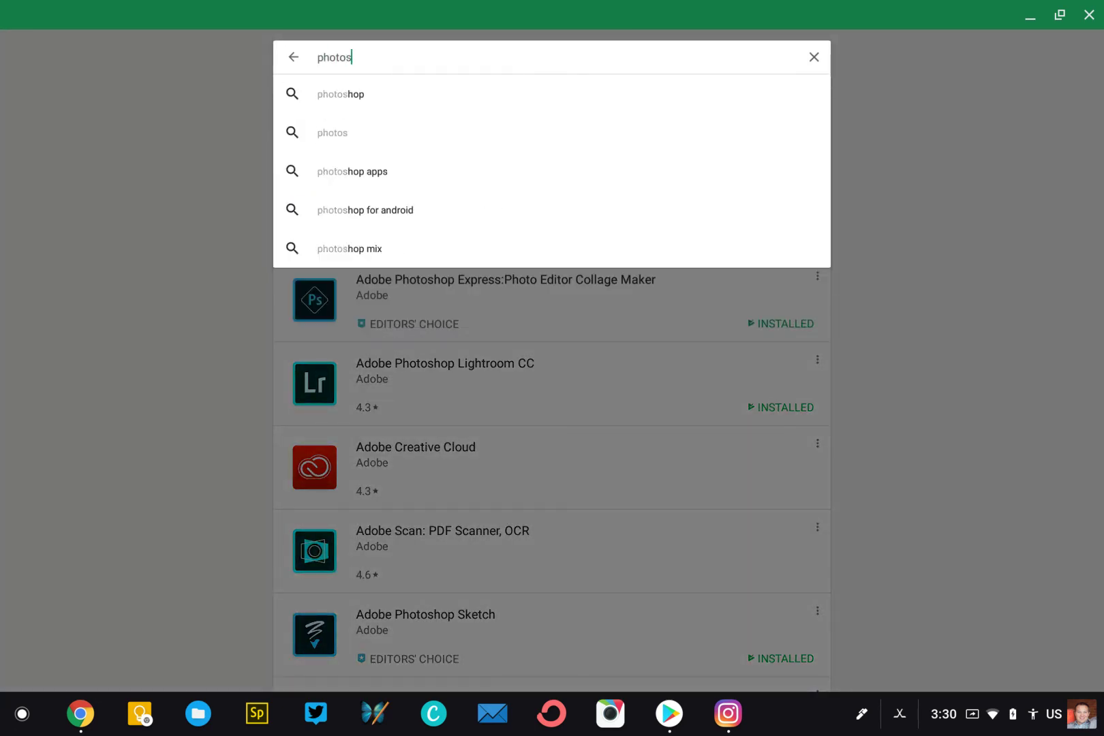
{"action": "key", "text": "Return"}
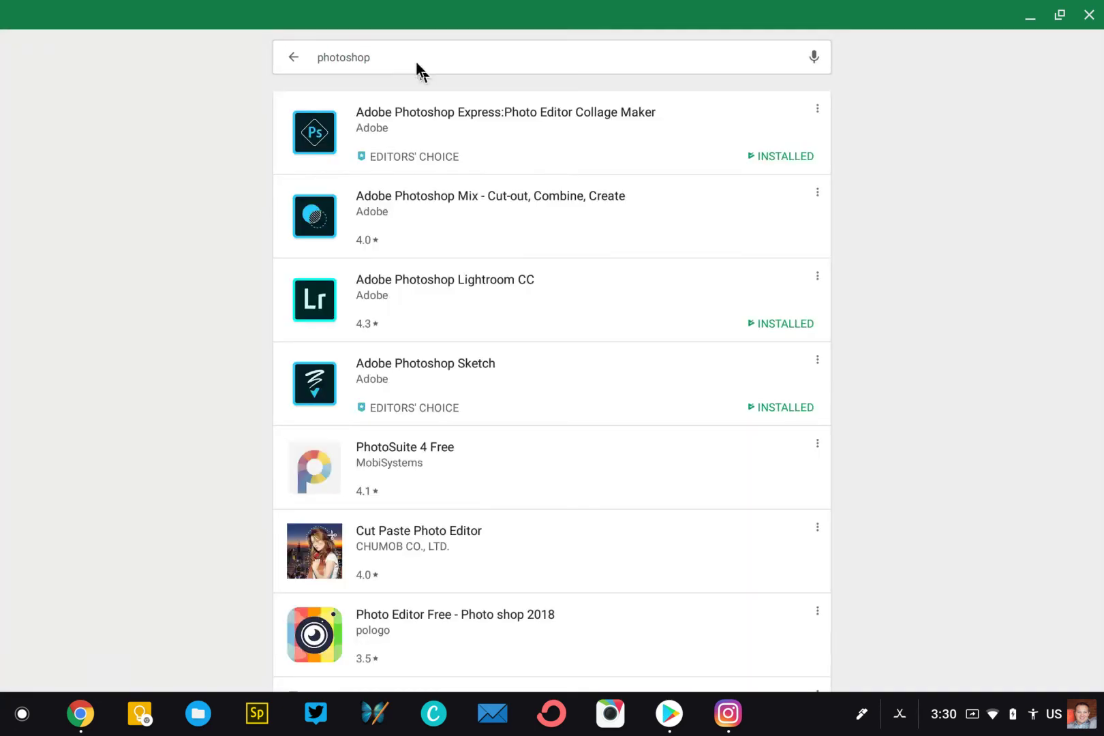
Launch Adobe Photoshop Express from its store page and go through the intro slides
{"action": "left_click", "coordinate": [463, 124]}
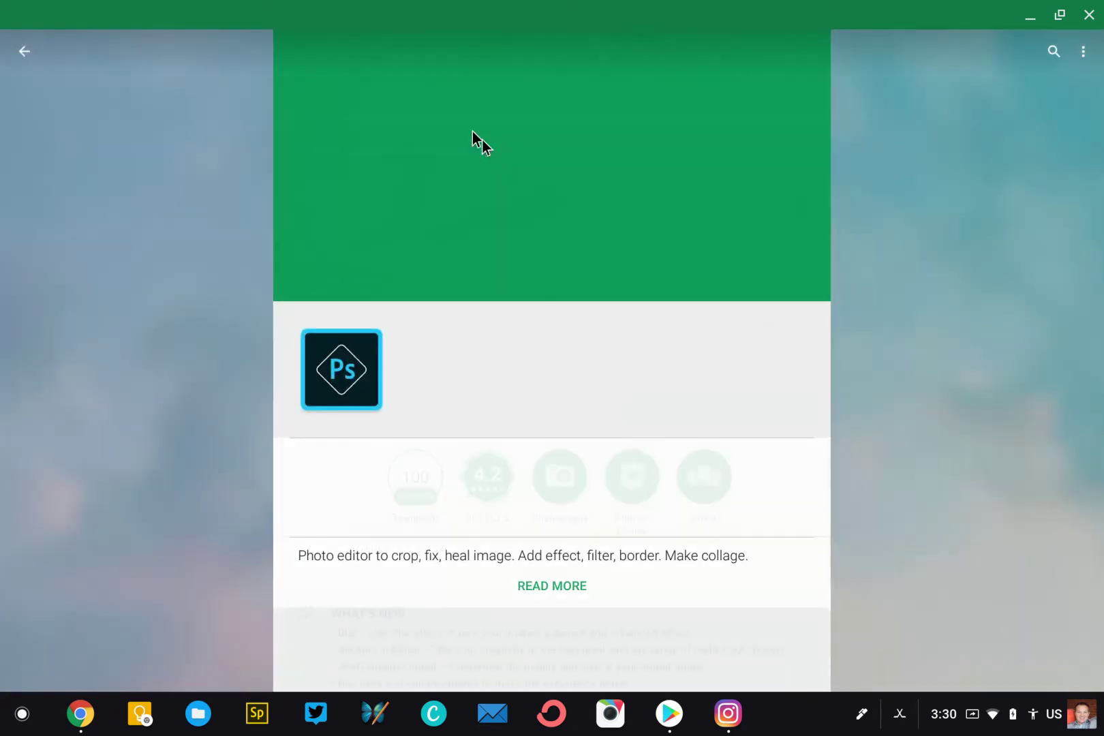
{"action": "left_click", "coordinate": [674, 403]}
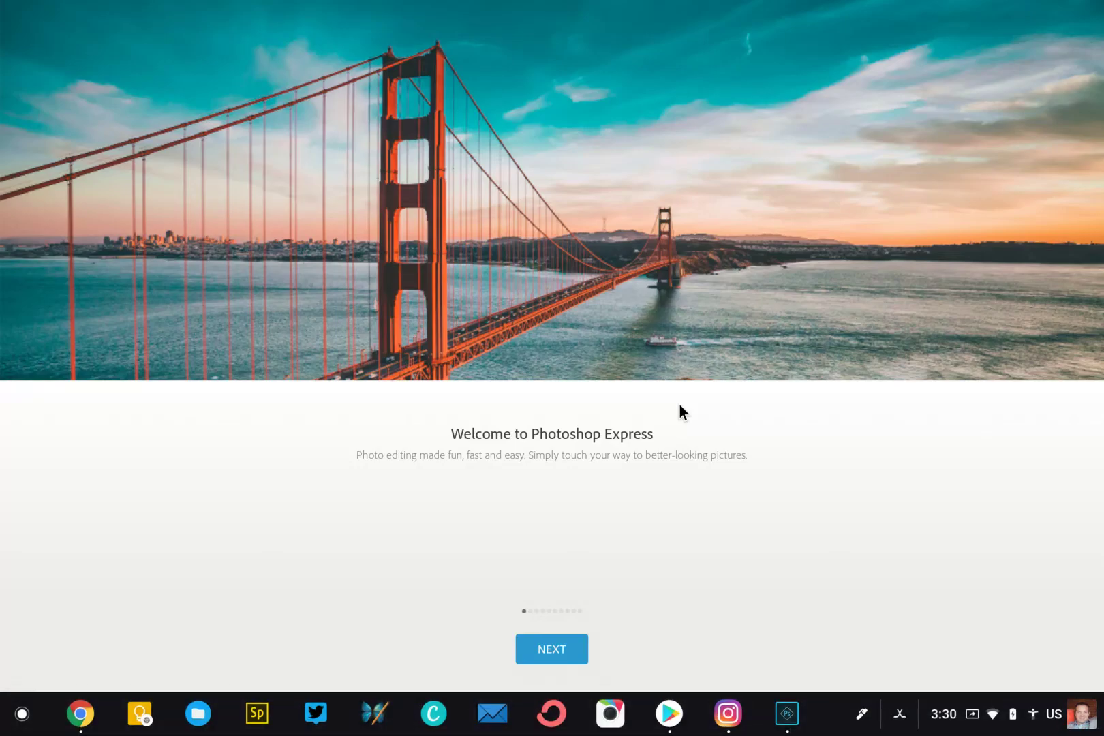
{"action": "left_click", "coordinate": [561, 638]}
{"action": "left_click", "coordinate": [560, 637]}
{"action": "left_click", "coordinate": [561, 637]}
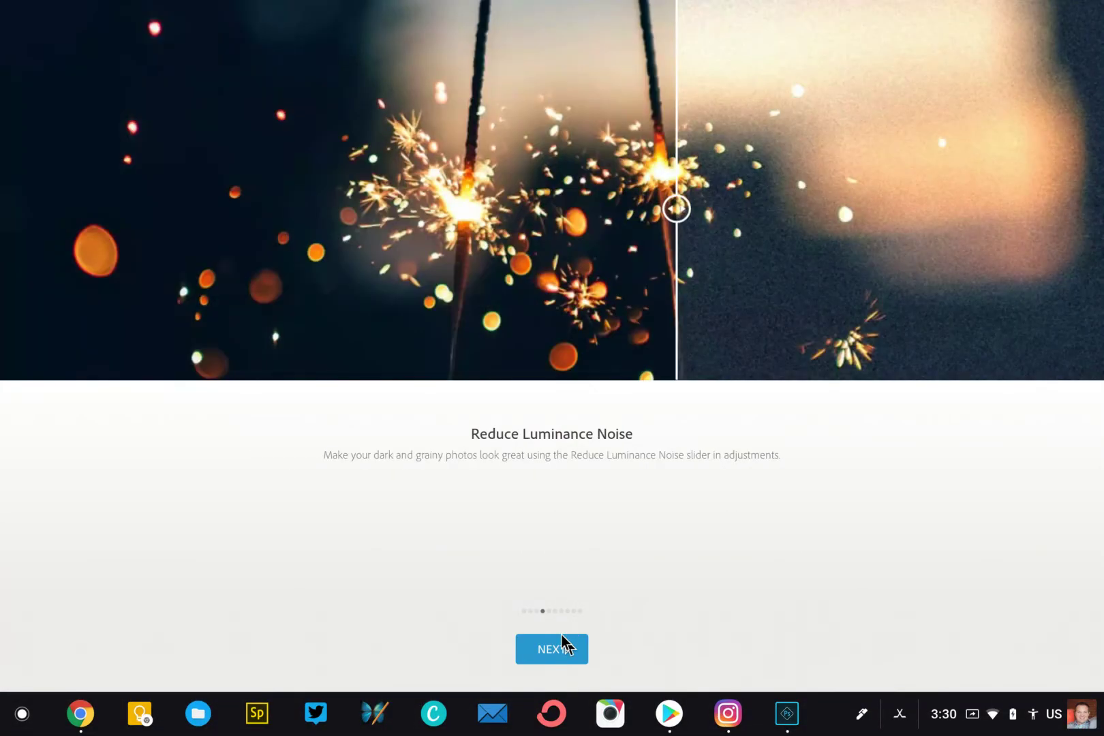
{"action": "left_click", "coordinate": [561, 637]}
{"action": "left_click", "coordinate": [561, 637]}
{"action": "left_click", "coordinate": [561, 637]}
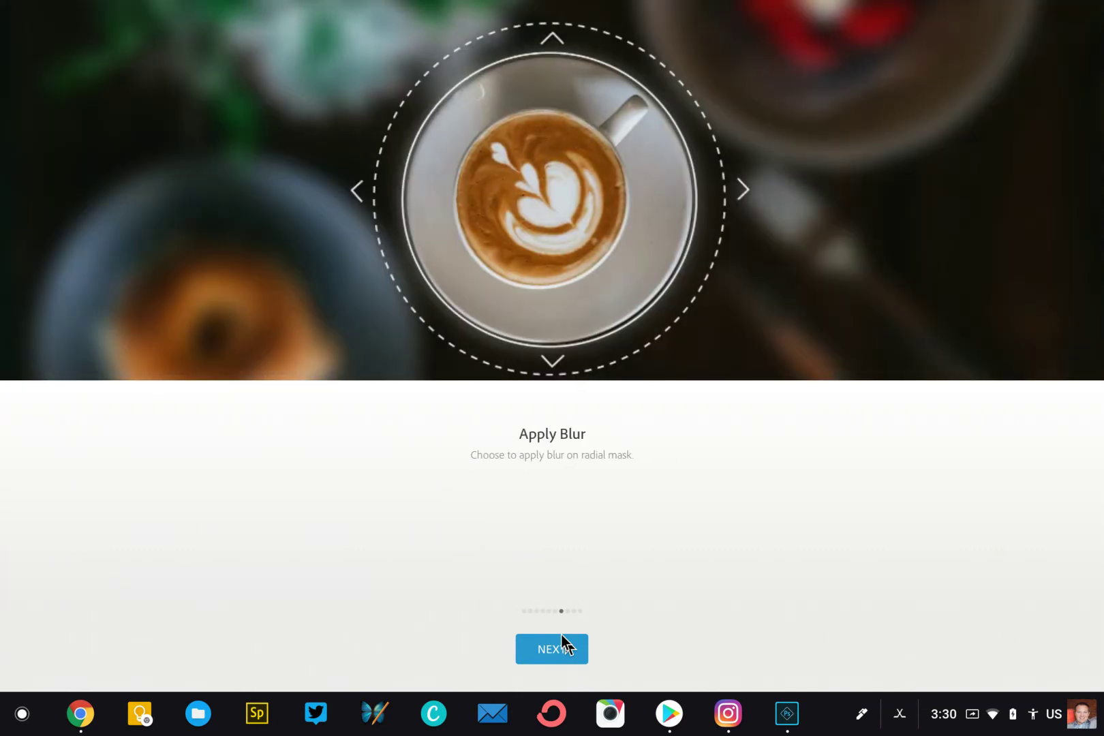
{"action": "left_click", "coordinate": [560, 637]}
{"action": "left_click", "coordinate": [560, 637]}
{"action": "left_click", "coordinate": [561, 641]}
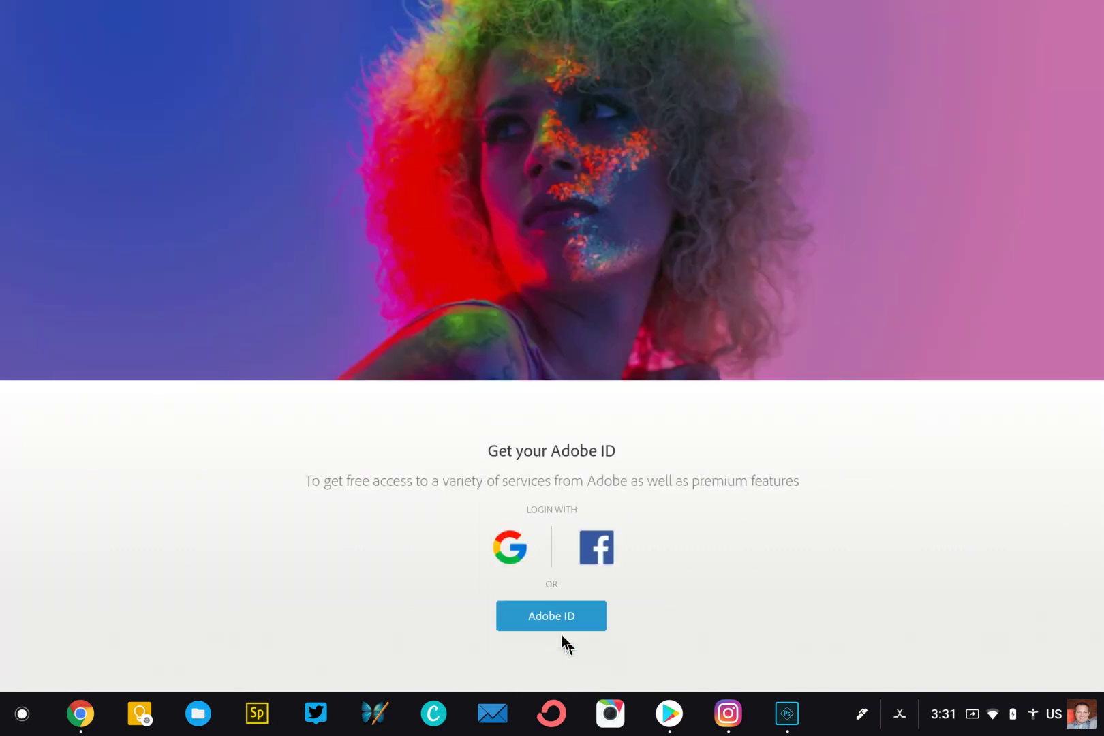
Sign in with a Google account, allow photo access, and open the laptop photo
{"action": "left_click", "coordinate": [504, 543]}
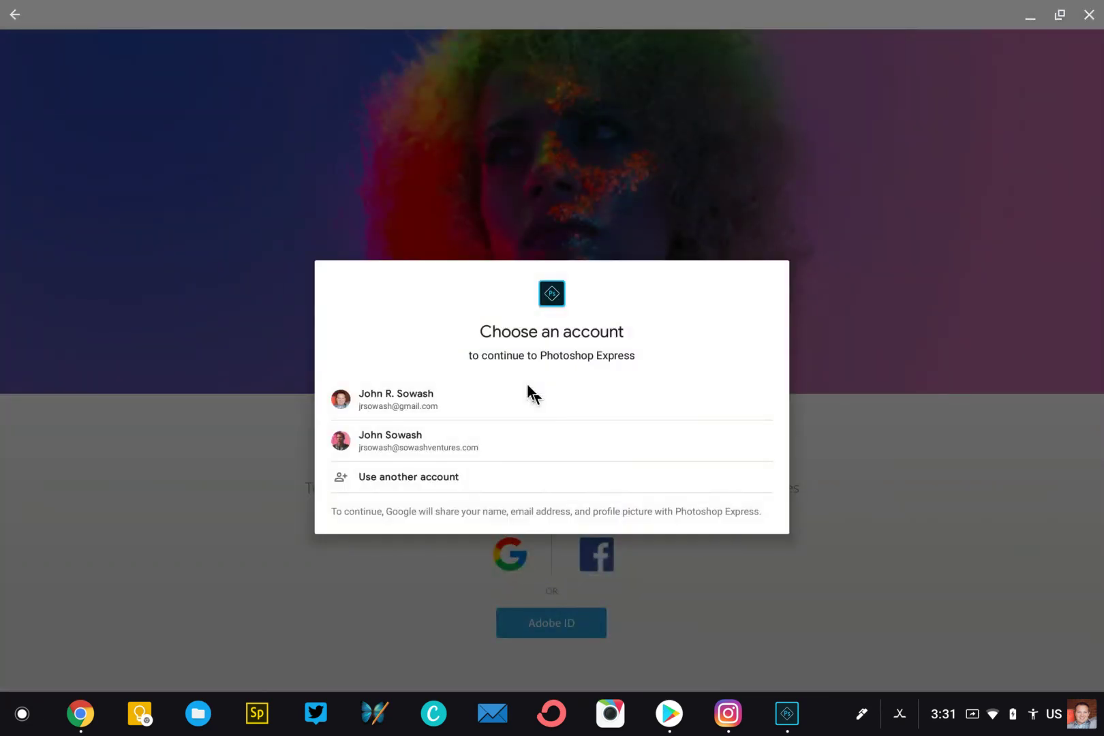
{"action": "left_click", "coordinate": [422, 398]}
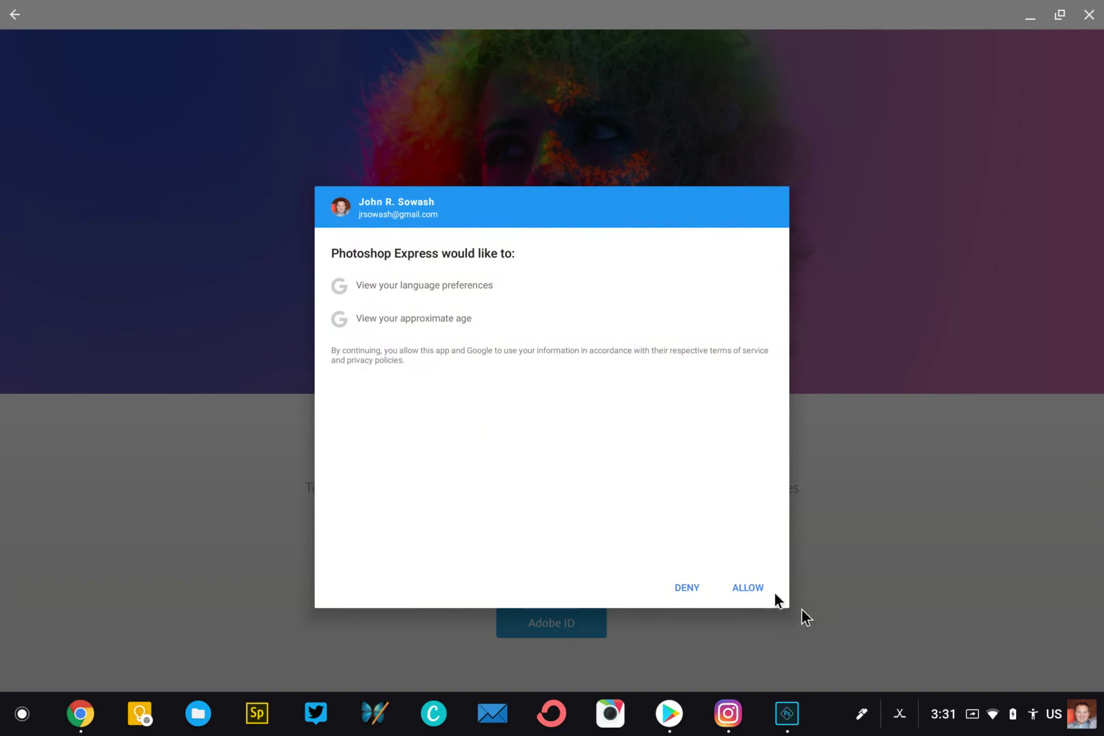
{"action": "left_click", "coordinate": [749, 587]}
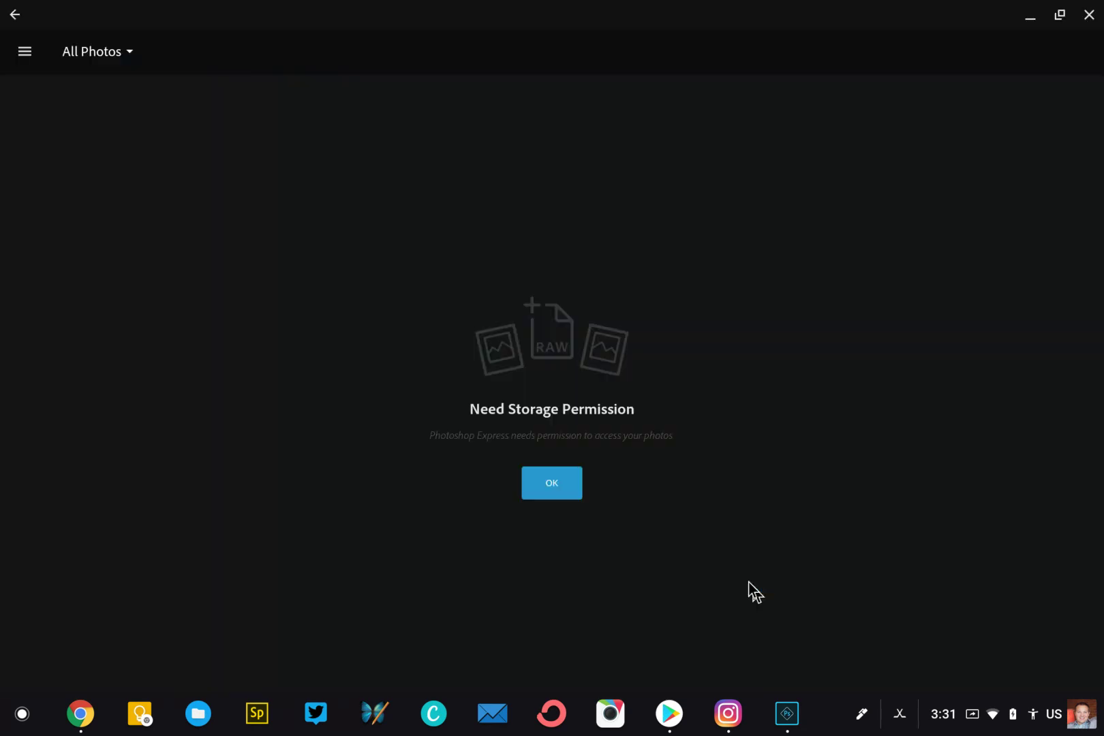
{"action": "left_click", "coordinate": [551, 484]}
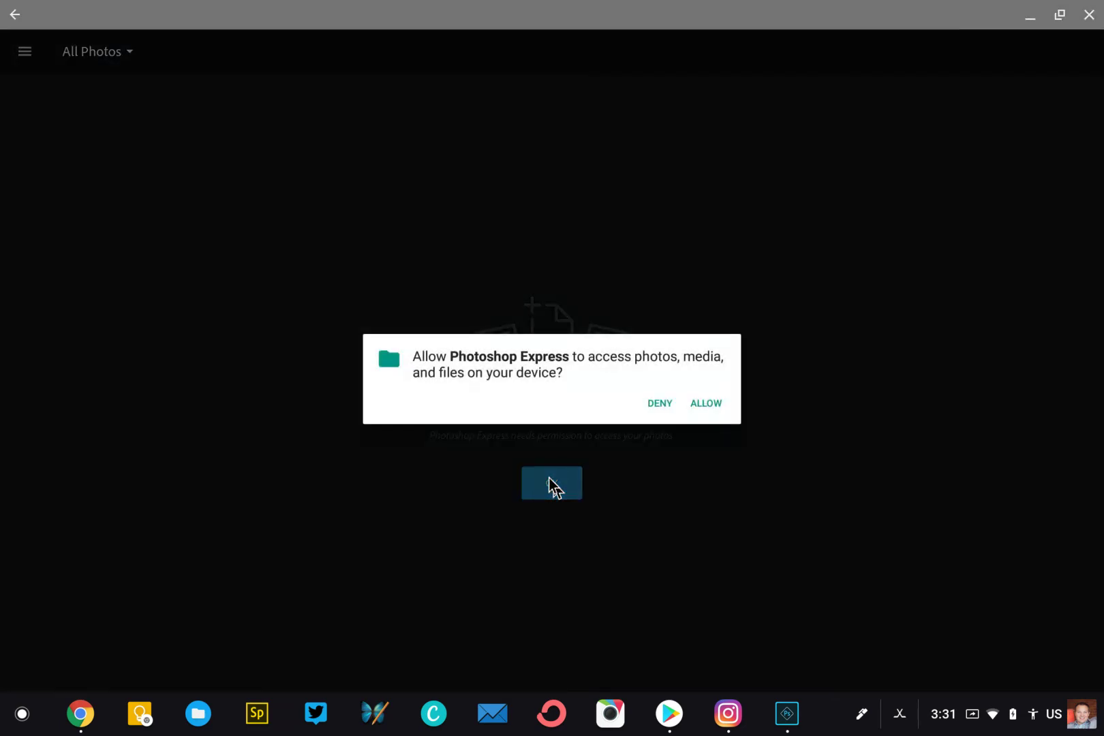
{"action": "left_click", "coordinate": [702, 391]}
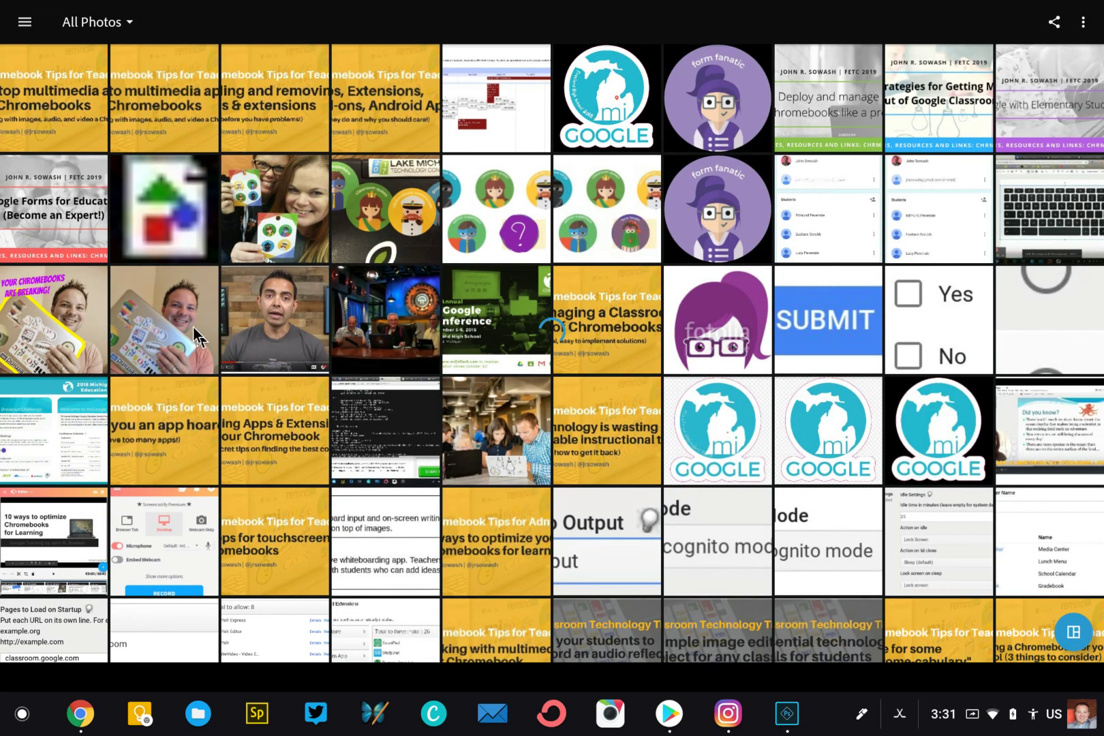
{"action": "left_click", "coordinate": [193, 326]}
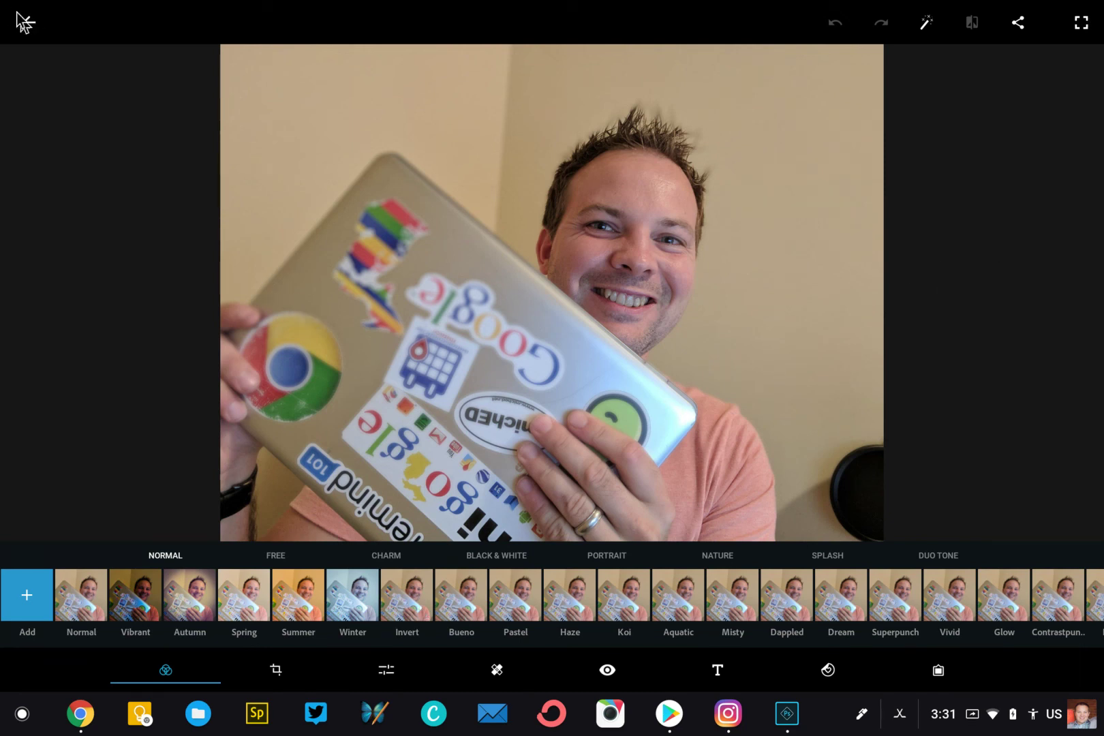
Switch to the Google Play Store window with Alt+Tab and close it
{"action": "key", "text": "alt+Tab"}
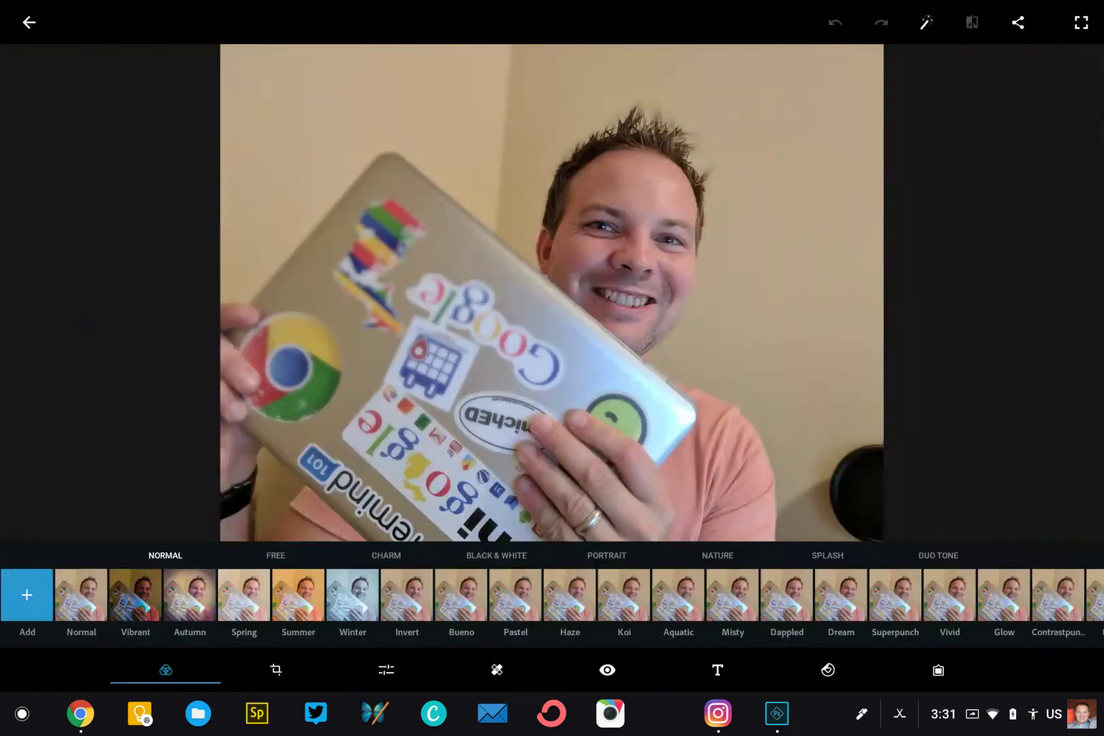
{"action": "left_click", "coordinate": [1088, 14]}
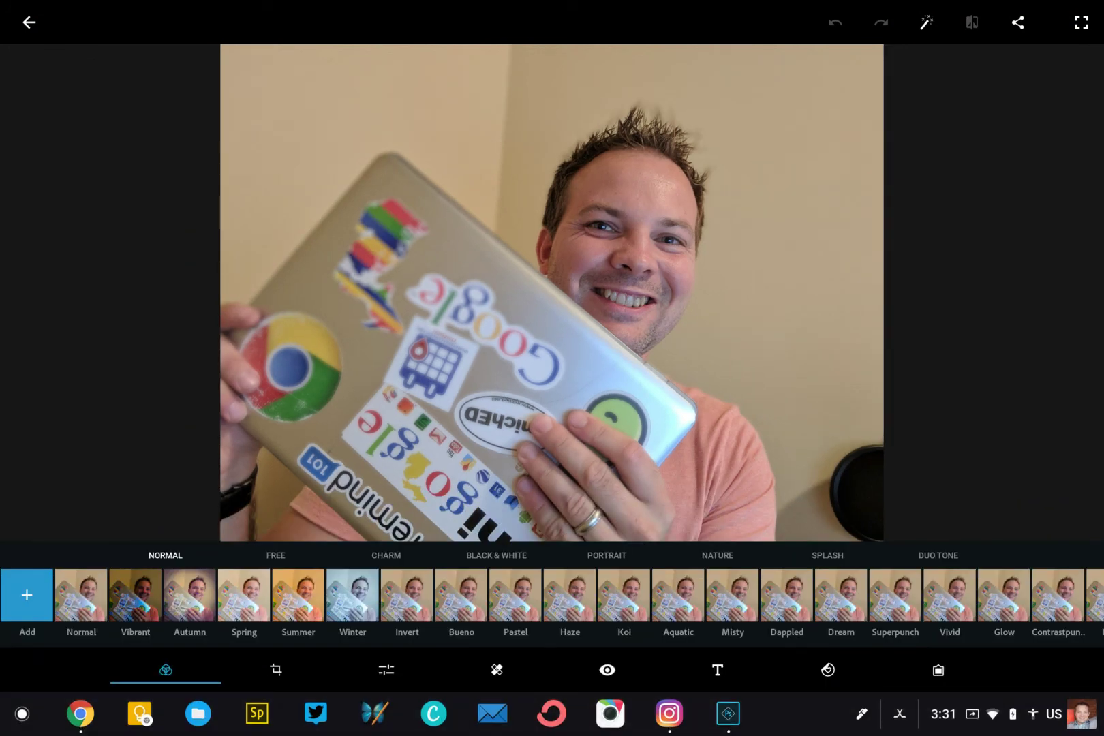
Switch from Overview to Chrome on the Chromium systems page and open Chrome OS Settings
{"action": "key", "text": "F5"}
{"action": "left_click", "coordinate": [808, 340]}
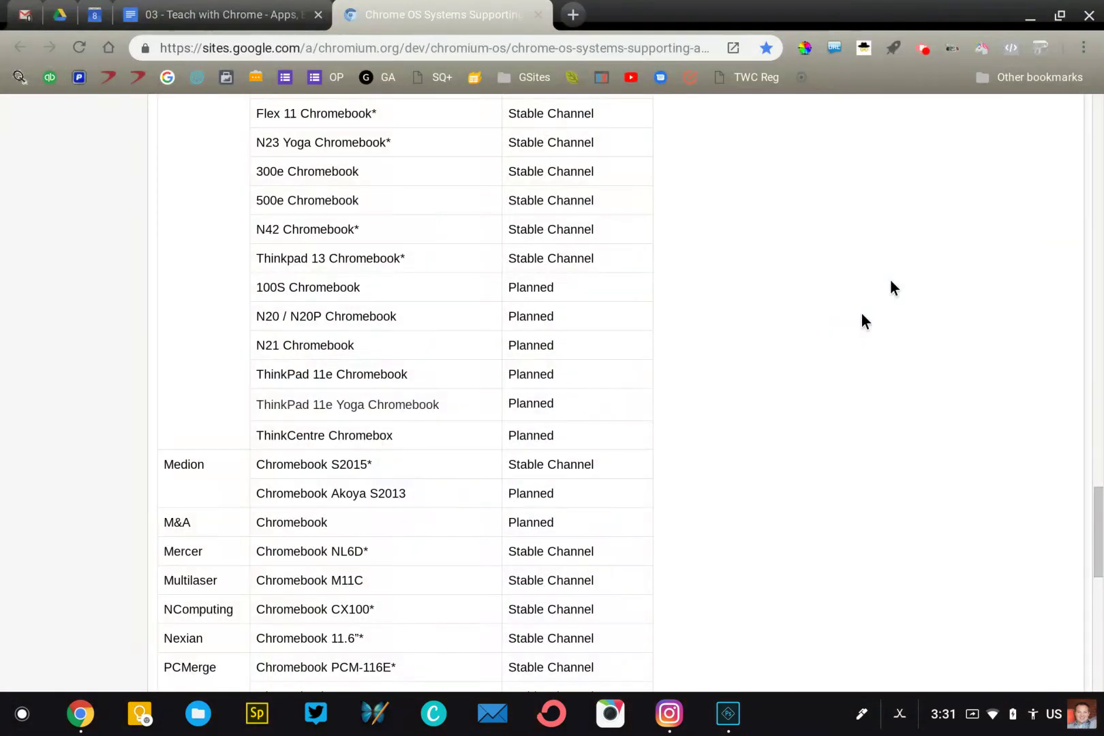
{"action": "left_click", "coordinate": [1082, 47]}
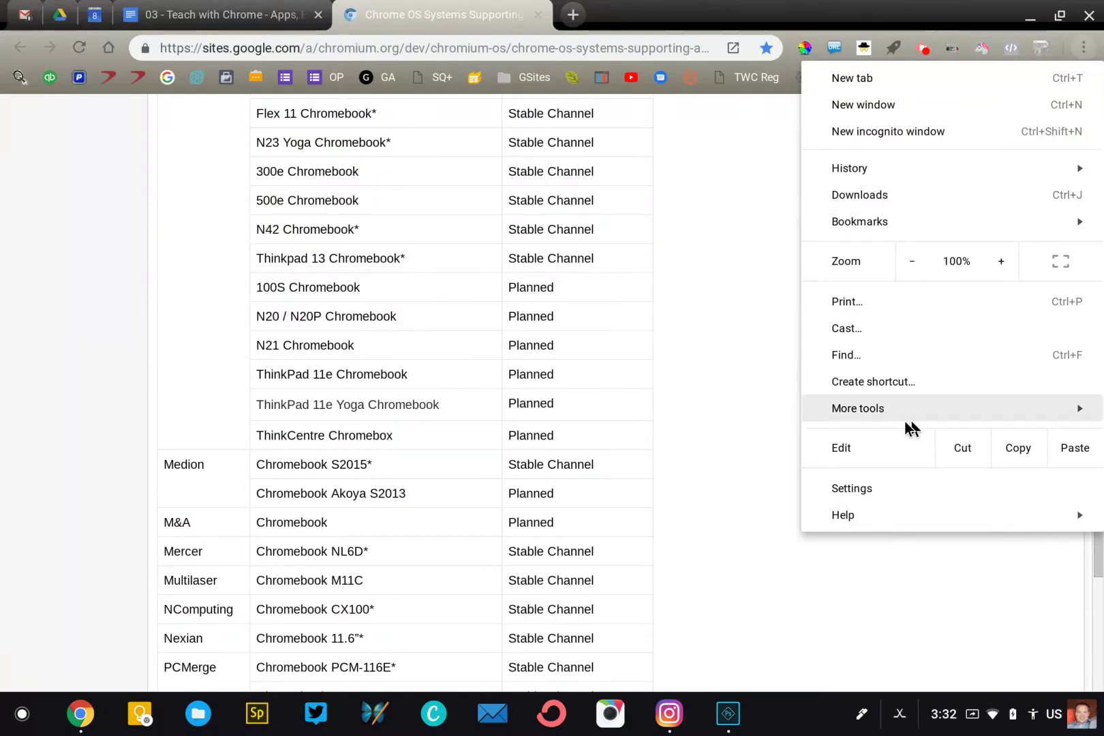
{"action": "left_click", "coordinate": [874, 491]}
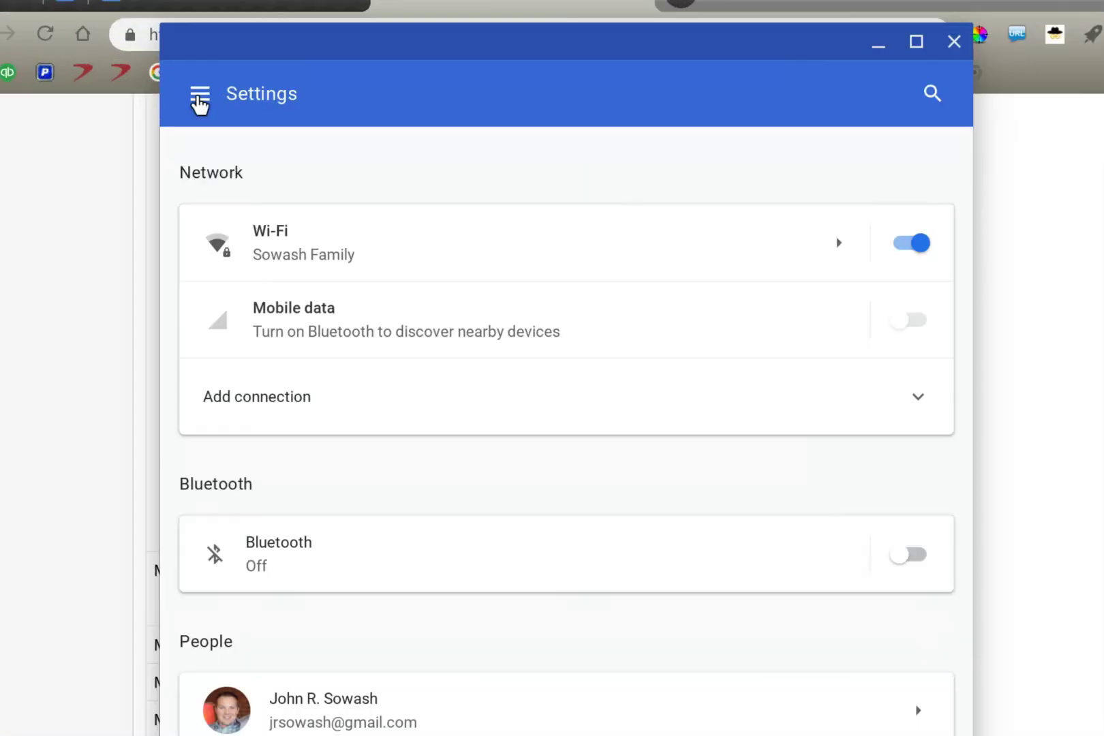
Jump to the Google Play Store section of Settings and open its page to reach Android preferences
{"action": "left_click", "coordinate": [194, 97]}
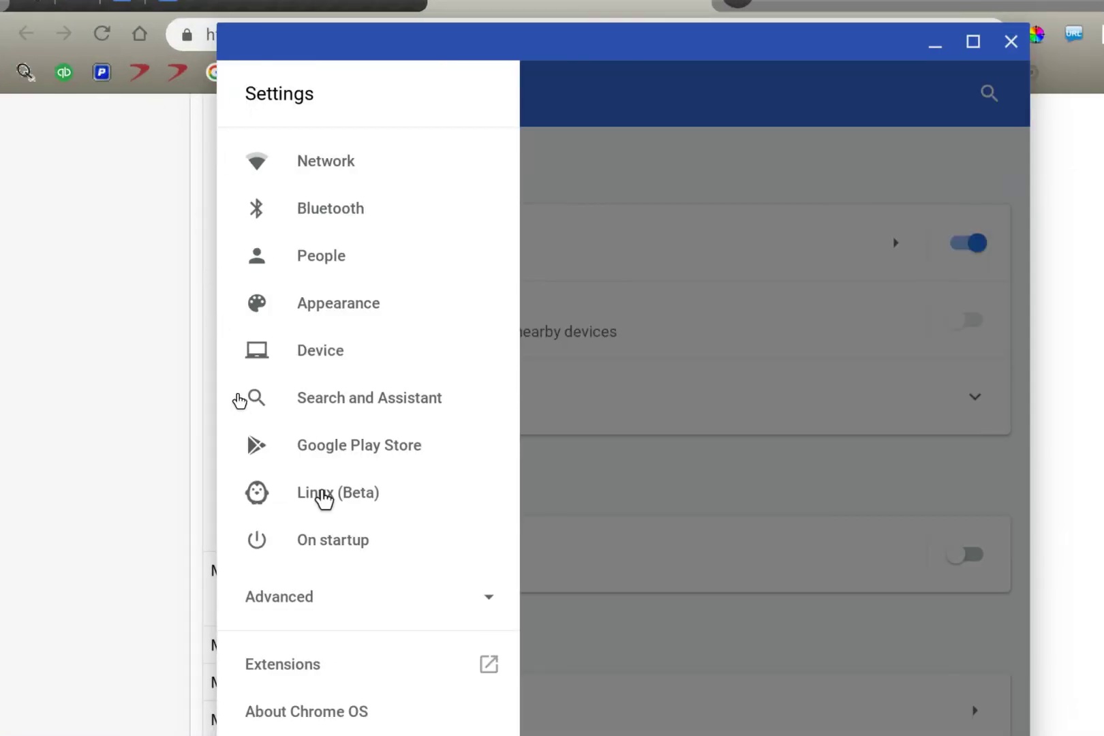
{"action": "left_click", "coordinate": [407, 446]}
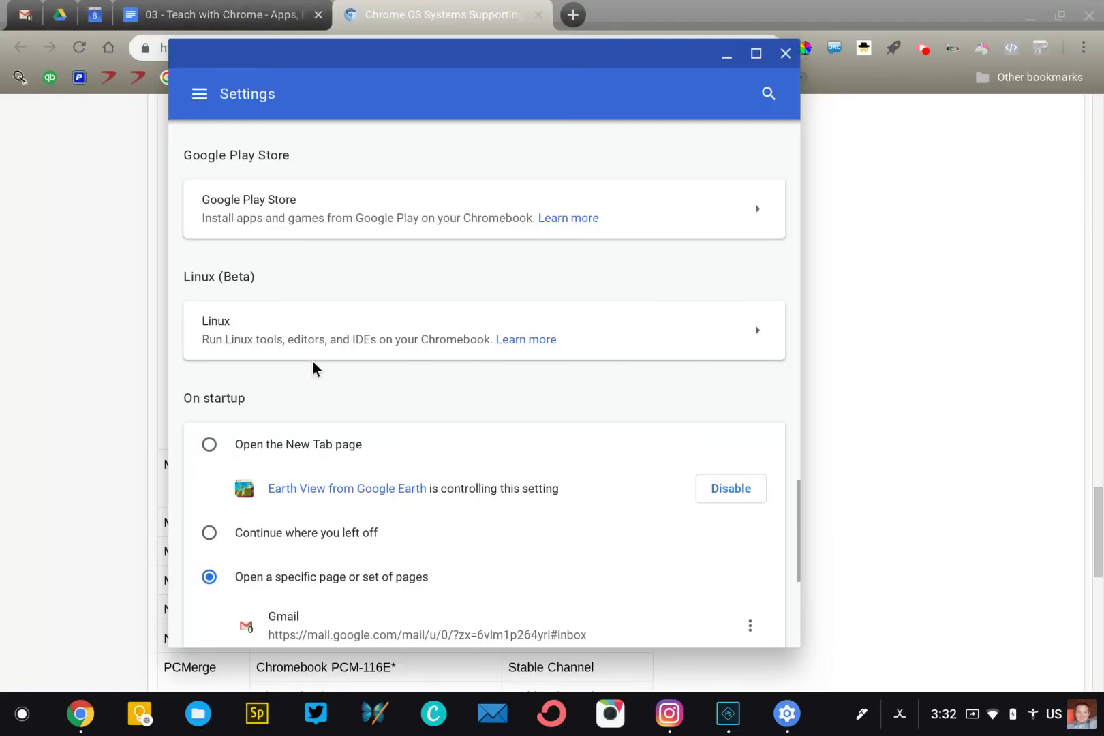
{"action": "left_click", "coordinate": [737, 194]}
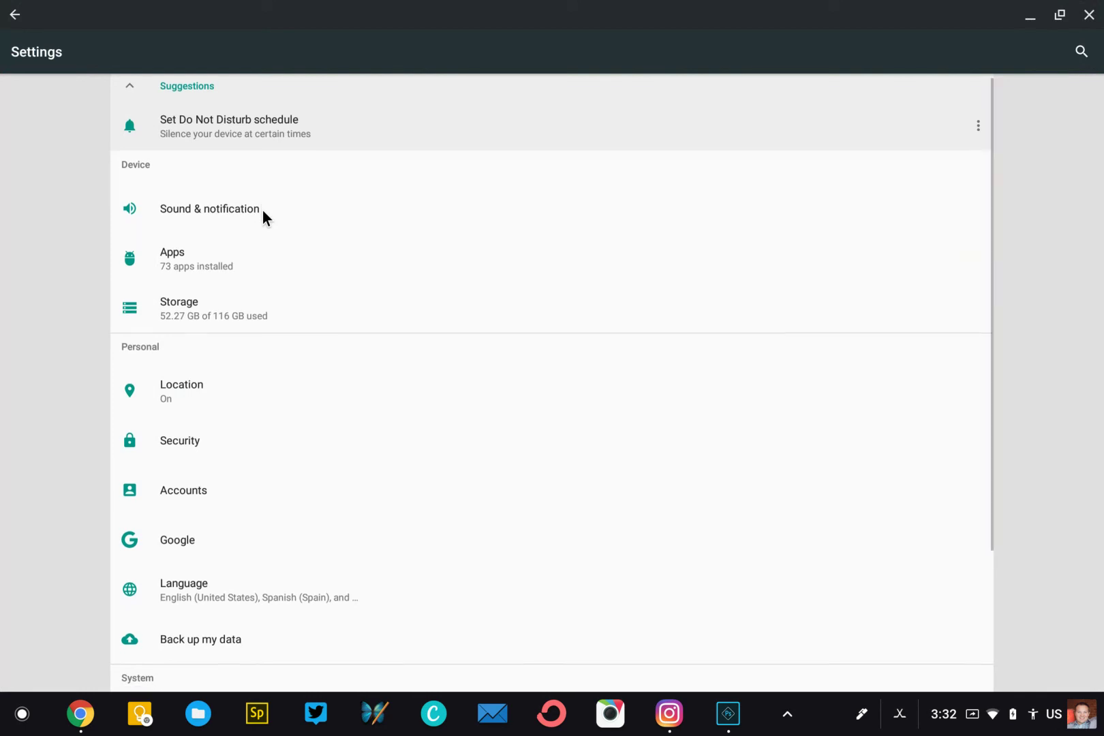
Review the Internal shared storage breakdown of 52.27 GB used, then back out of Android settings
{"action": "scroll", "coordinate": [204, 408], "scroll_direction": "down", "scroll_amount": 1}
{"action": "scroll", "coordinate": [183, 460], "scroll_direction": "down", "scroll_amount": 3}
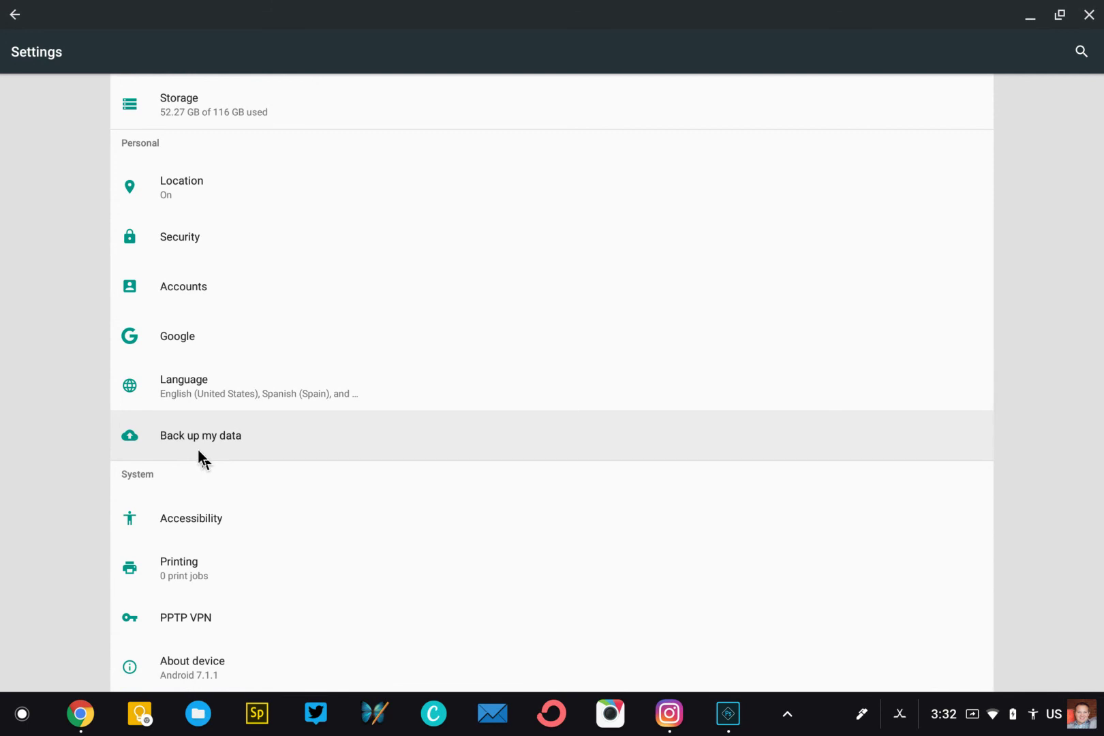
{"action": "scroll", "coordinate": [202, 455], "scroll_direction": "up", "scroll_amount": 4}
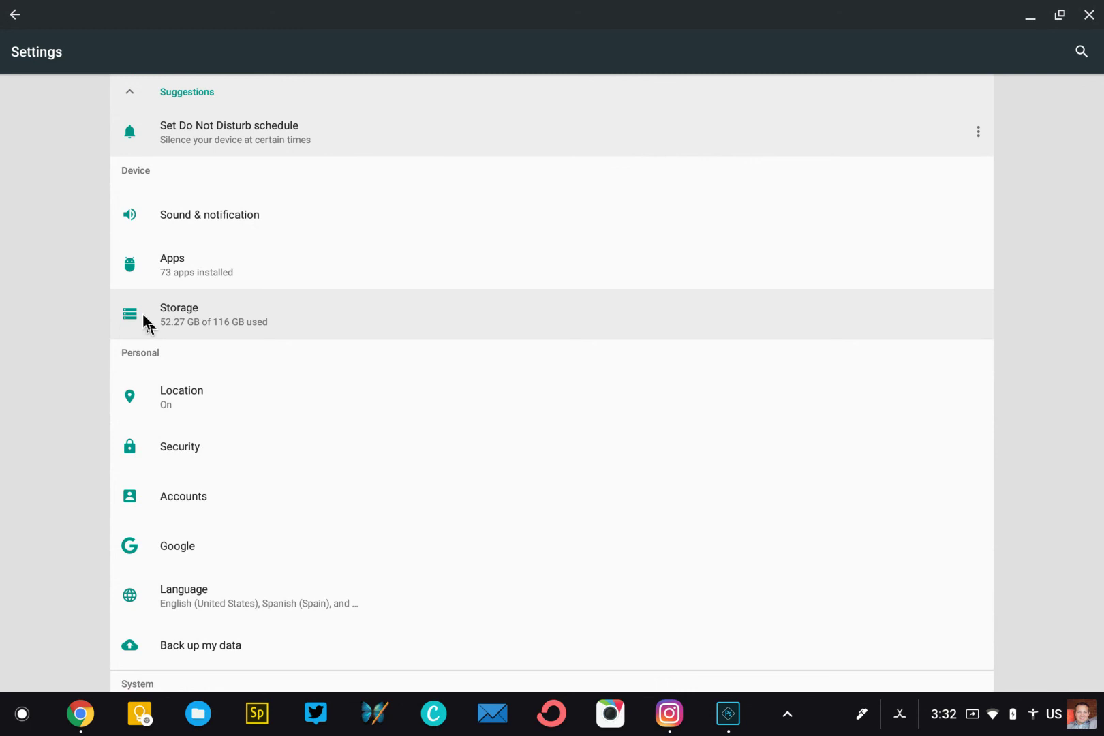
{"action": "left_click", "coordinate": [129, 315]}
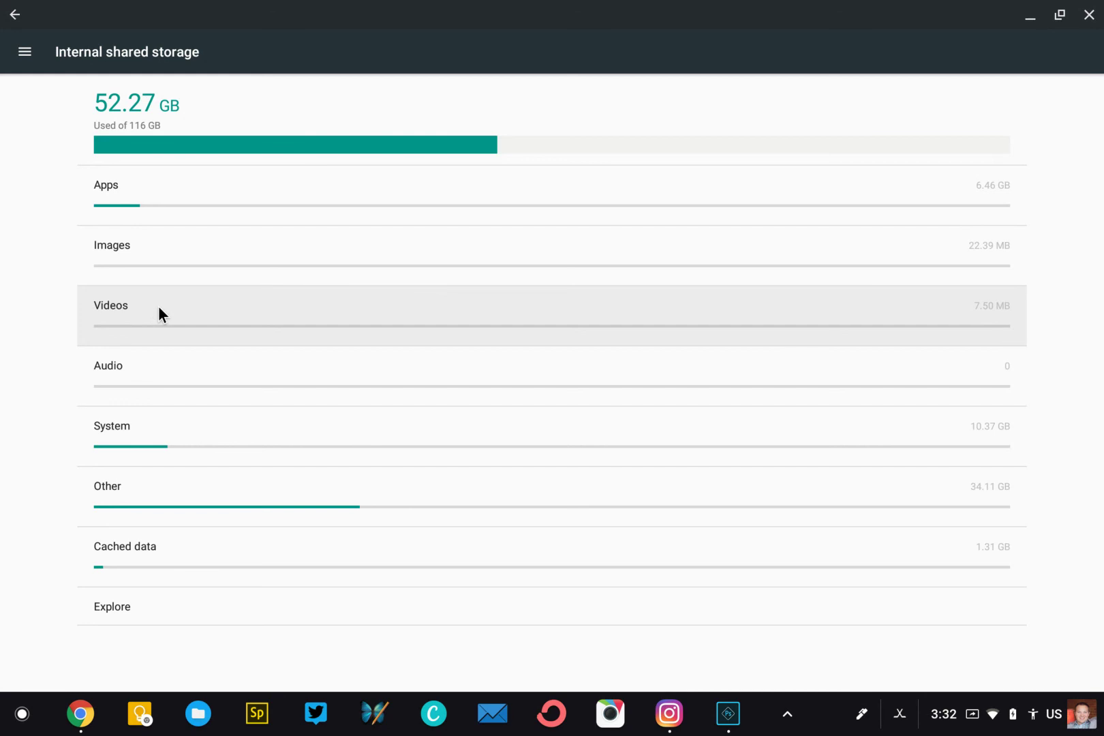
{"action": "left_click", "coordinate": [11, 16]}
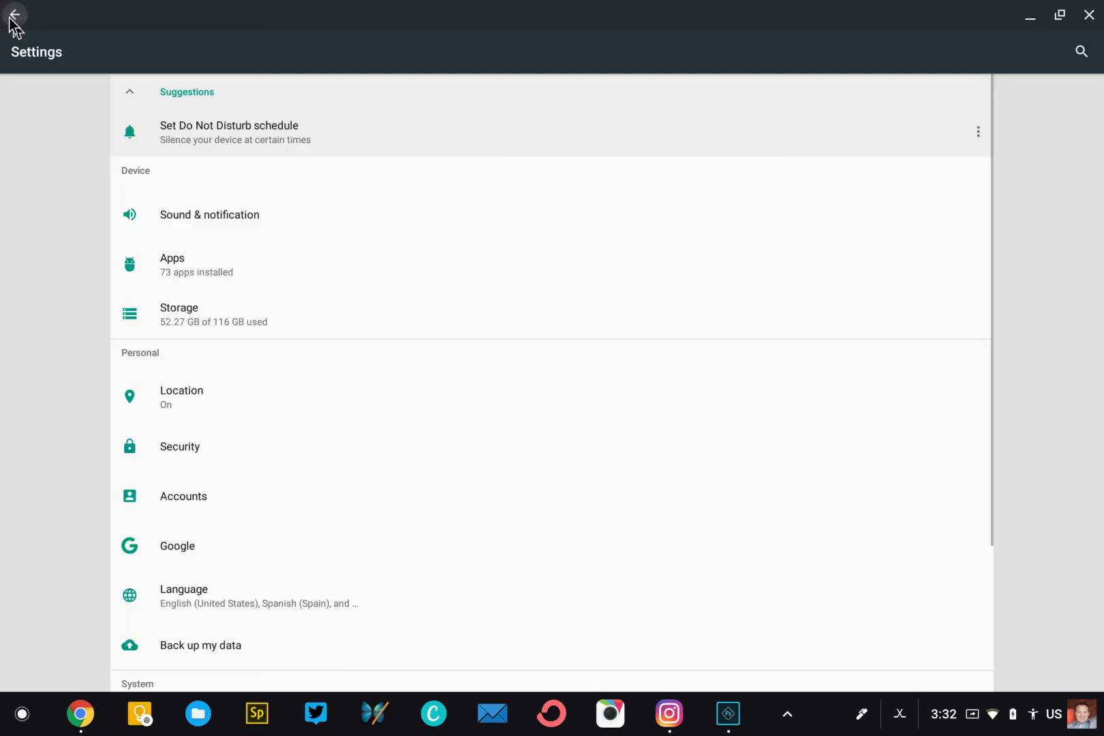
{"action": "left_click", "coordinate": [11, 16]}
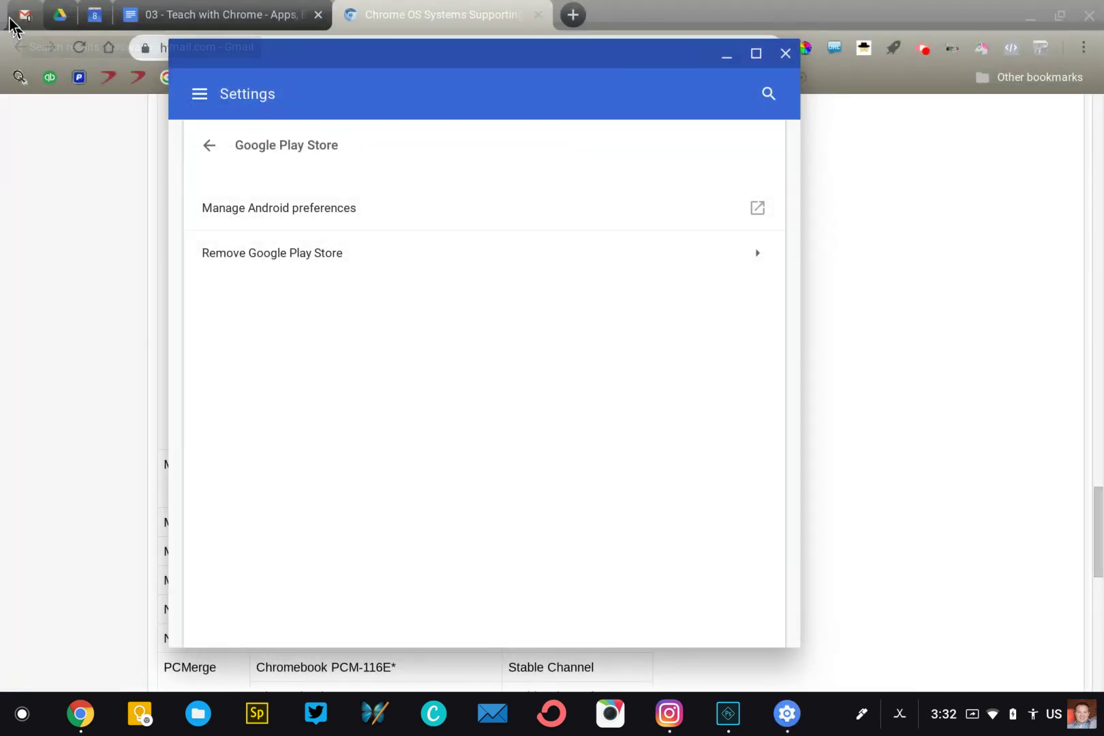